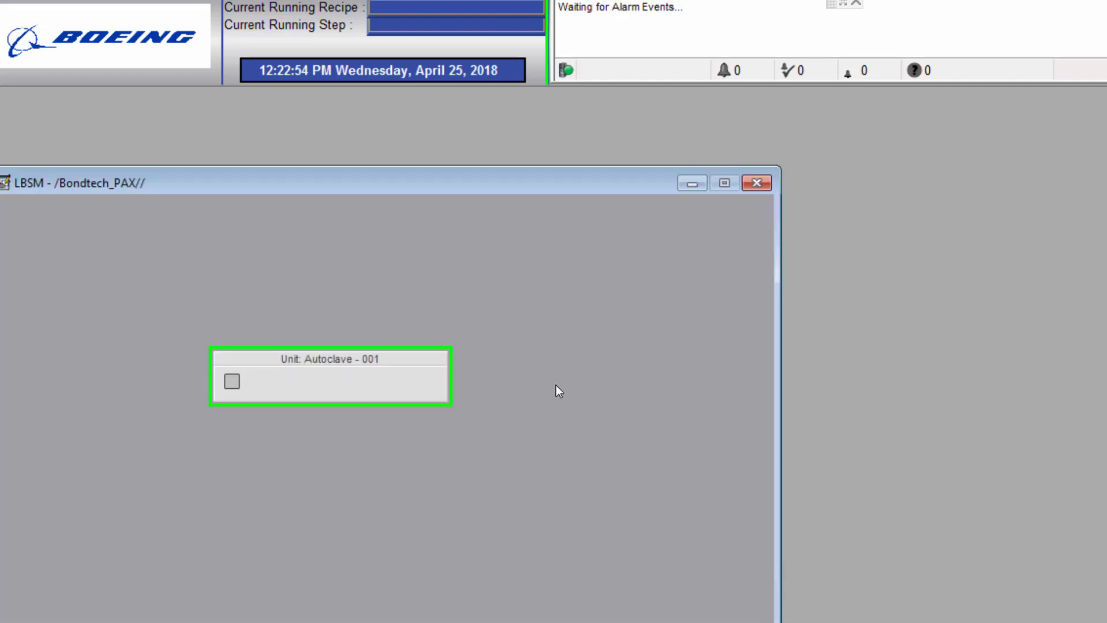
- Open the recipe configuration grid for unit Autoclave - 001 and move its window so the whole grid is clear
click(360, 391)
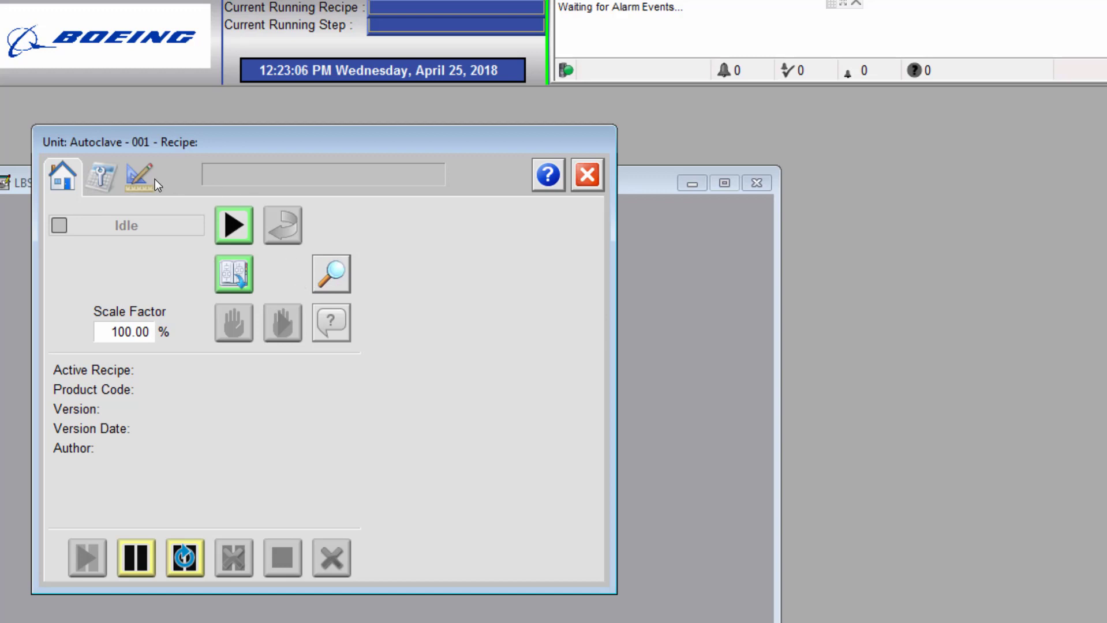
click(113, 192)
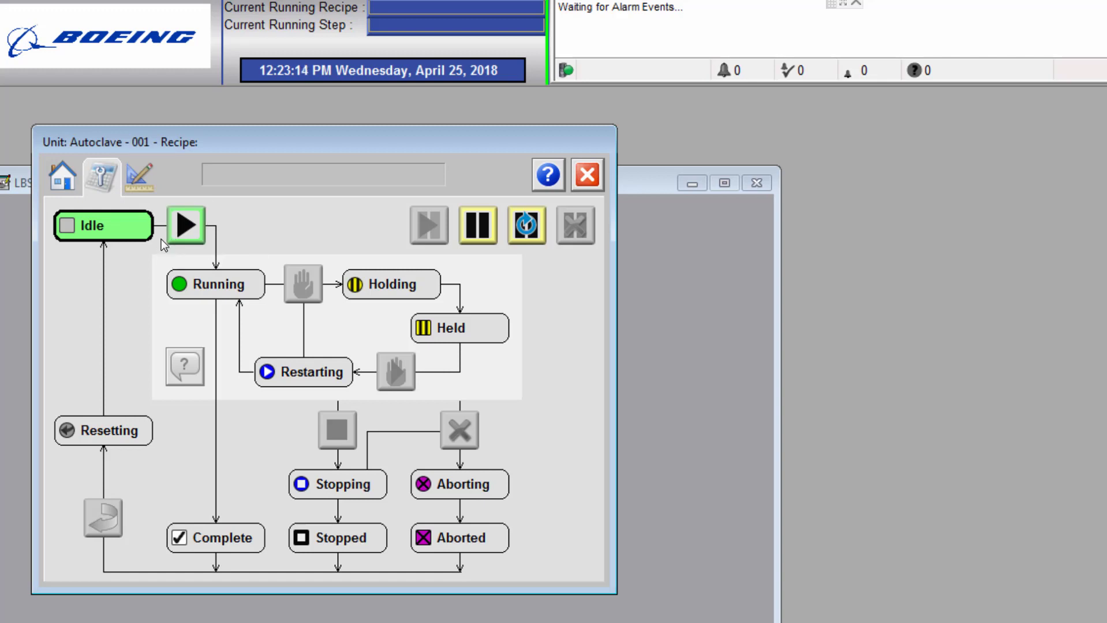
click(144, 182)
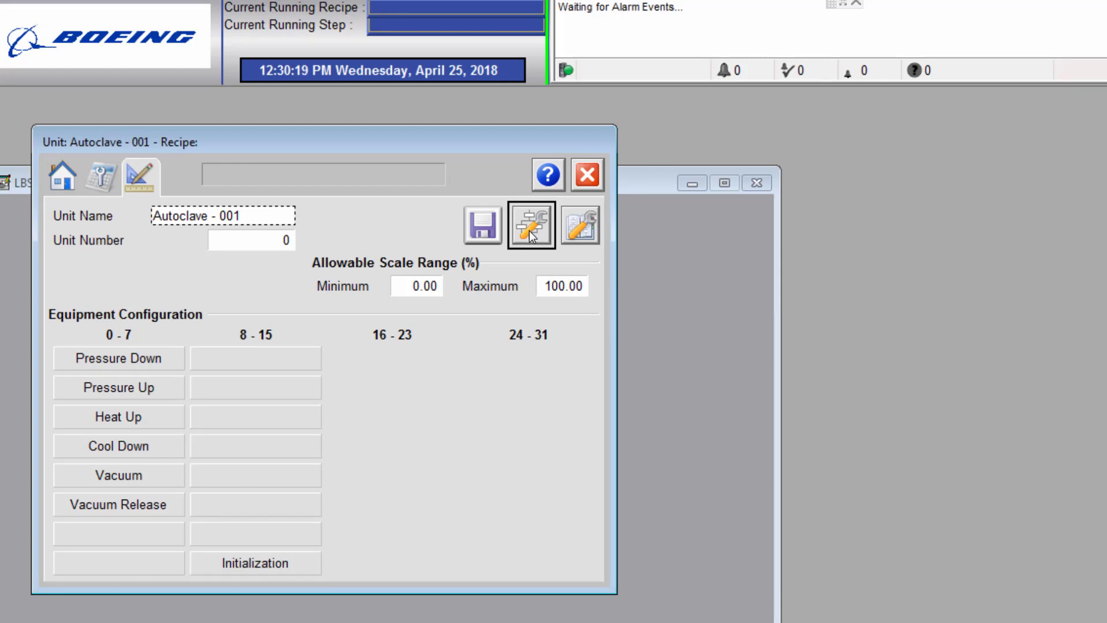
click(529, 231)
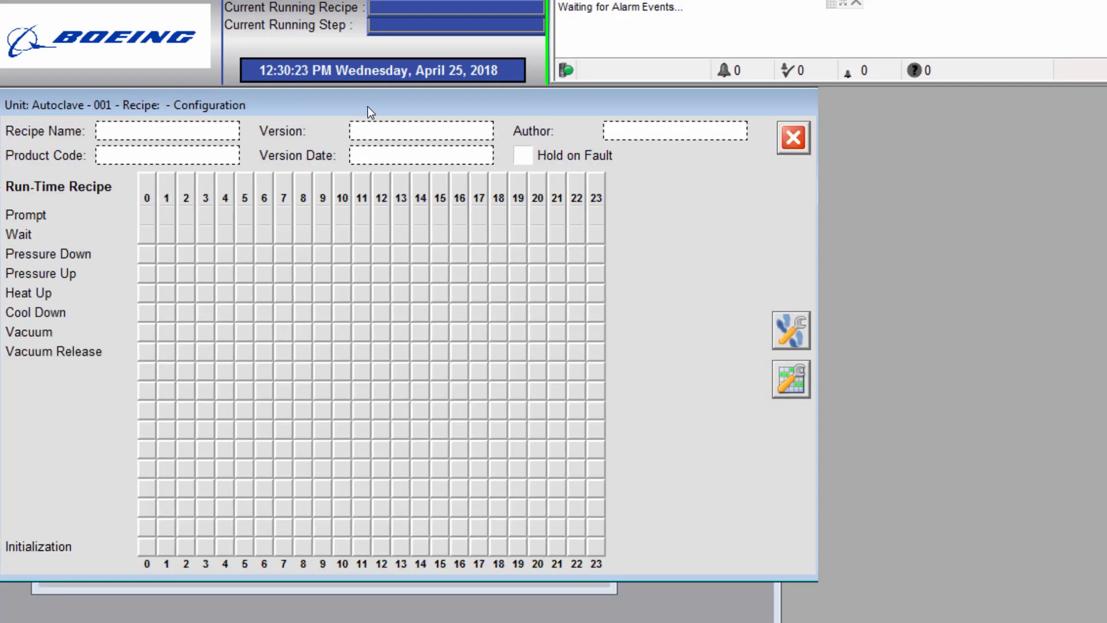
drag(368, 108, 507, 136)
click(358, 154)
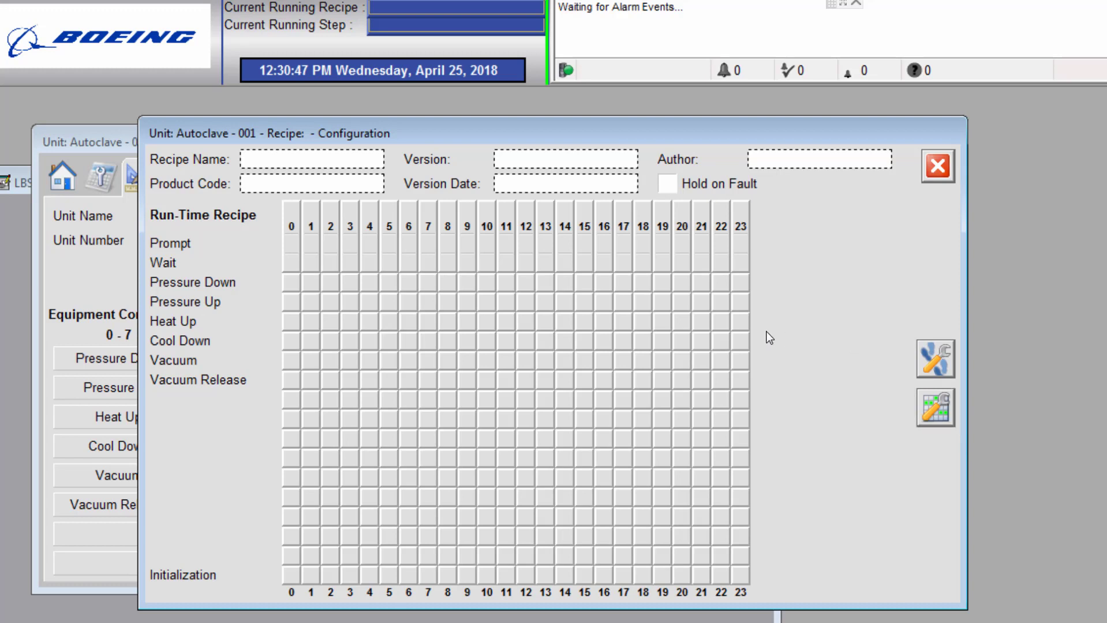
- Name recipe step 0 "Start" in its step configuration and close that window
click(295, 247)
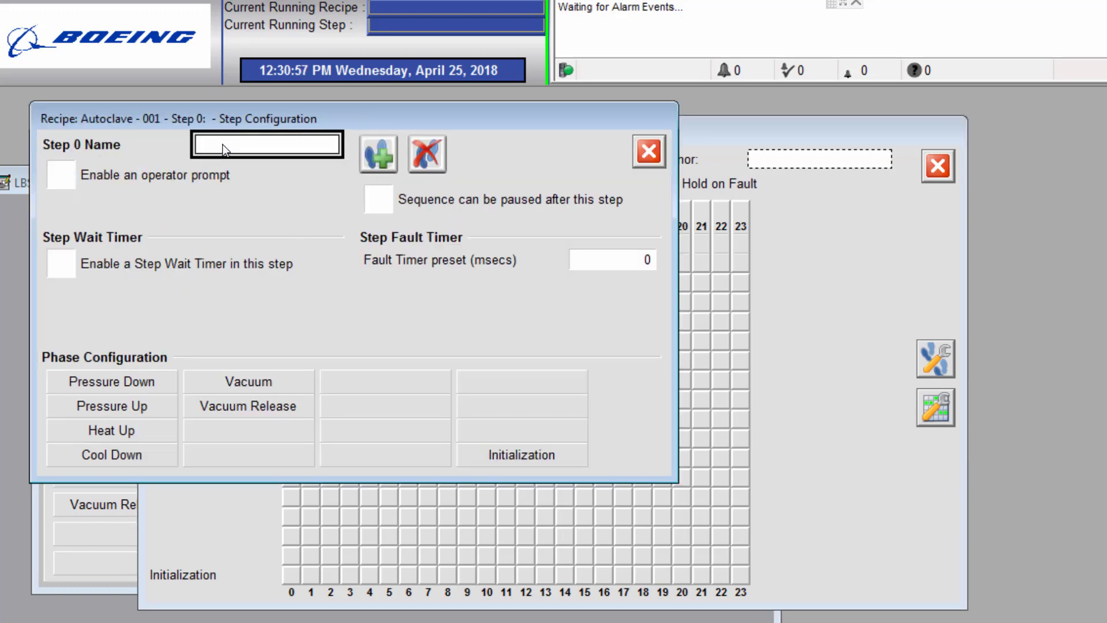
text(Start)
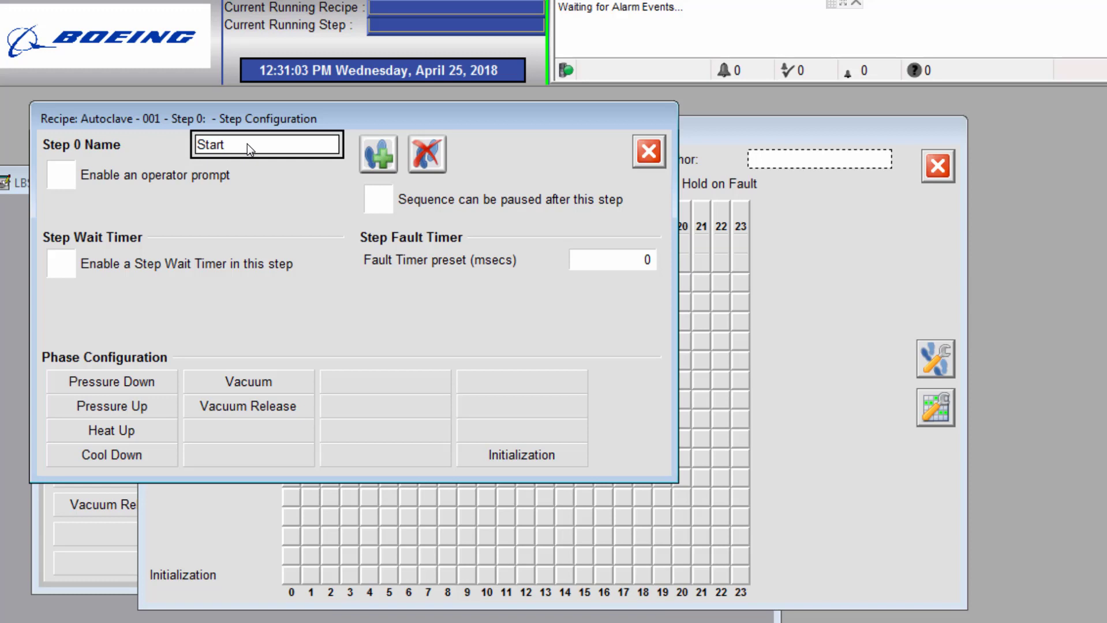
double_click(248, 144)
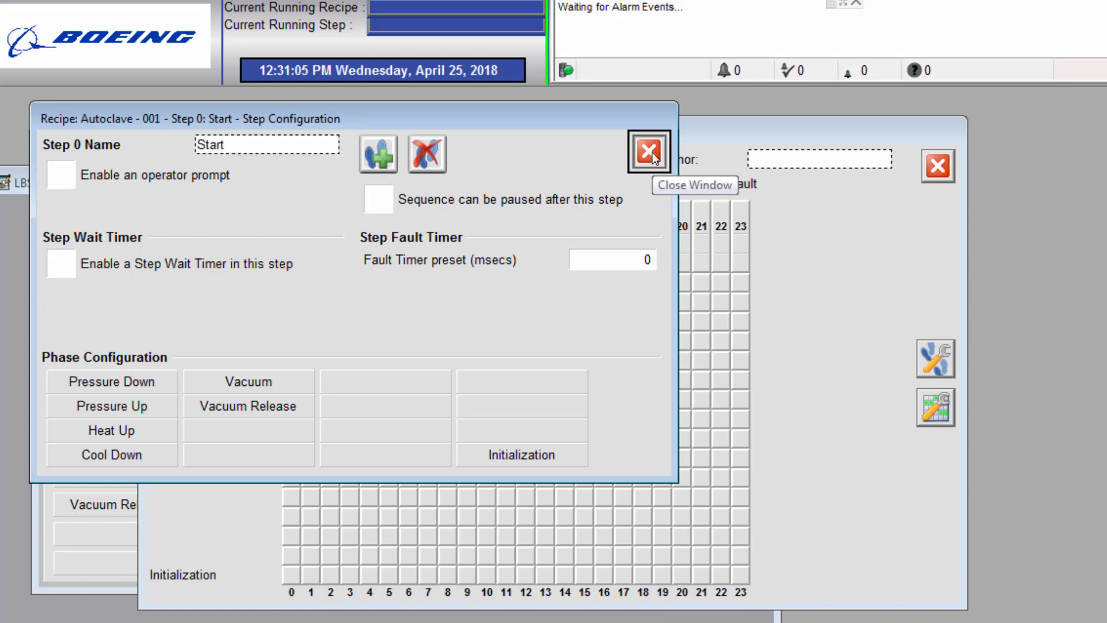
click(650, 152)
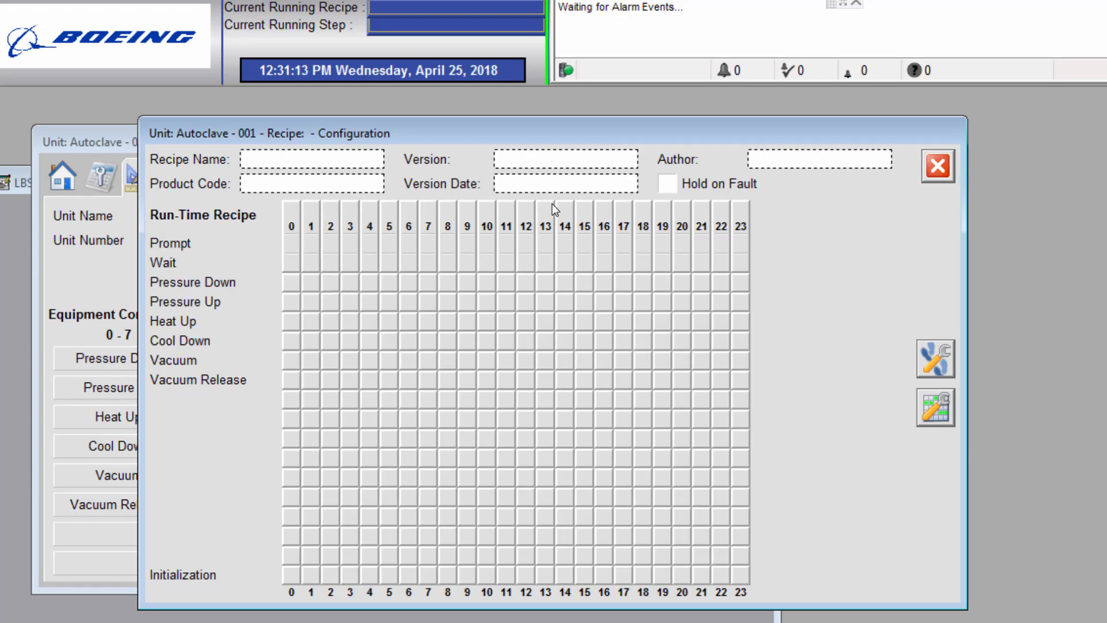
- In the multi-step configuration, name step 1 "Heat up to 150" and step 2 "Heat up to 350"
click(933, 351)
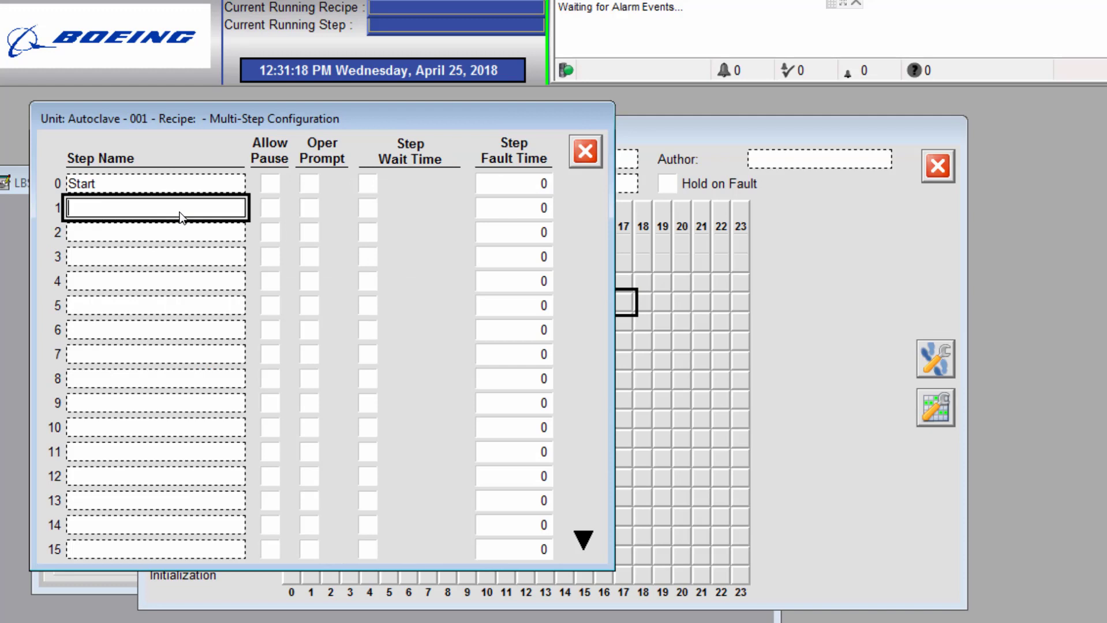
text(Heat)
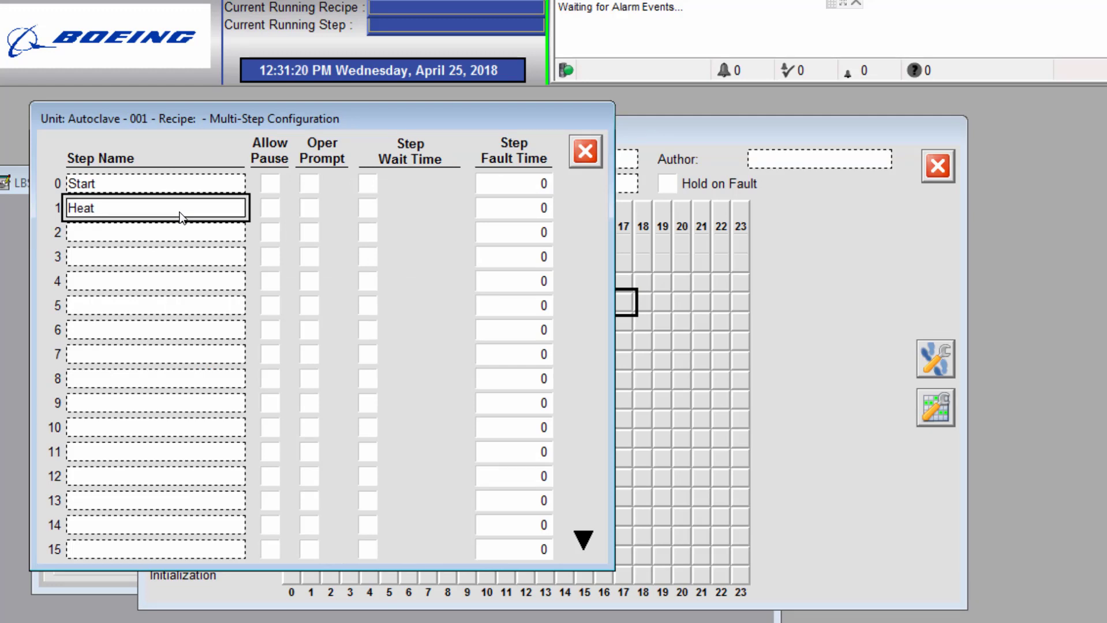
text( up to 150)
key(Return)
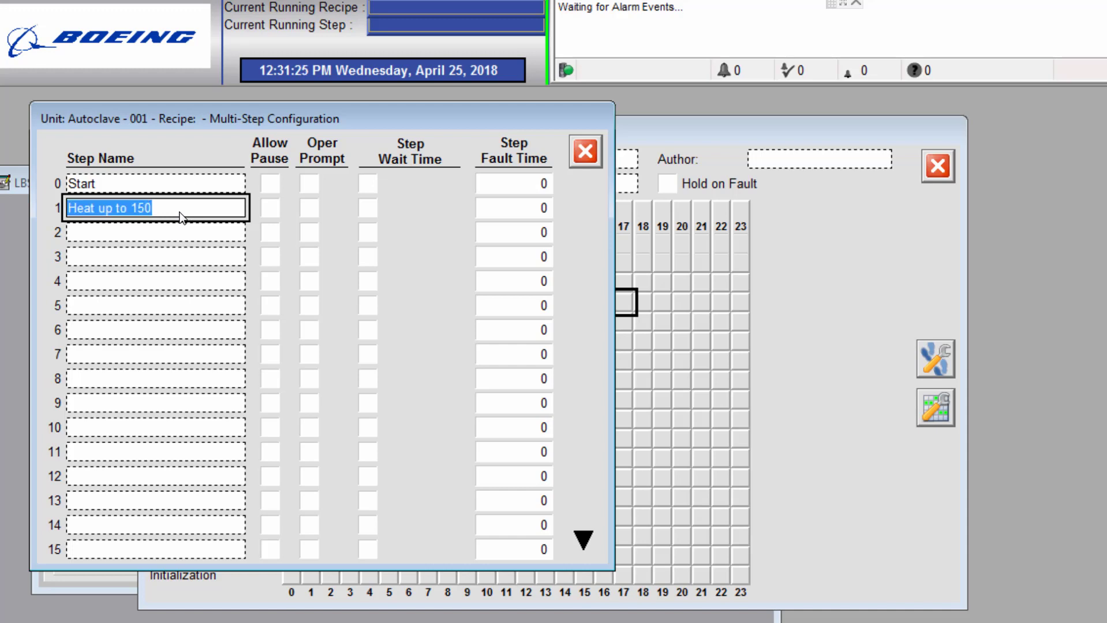
click(100, 237)
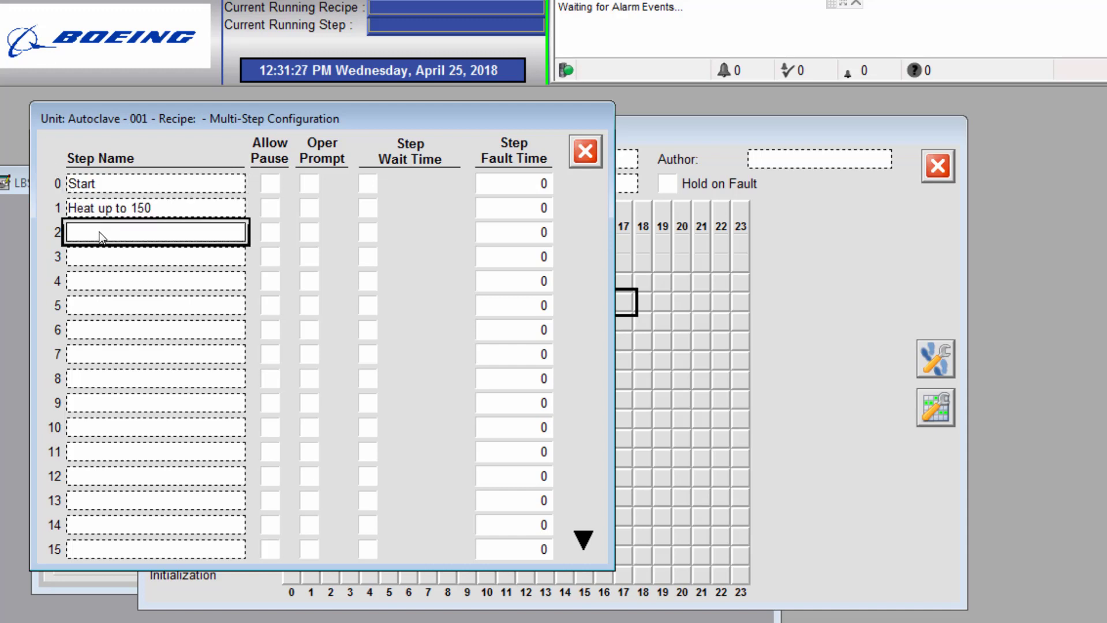
text(Heat)
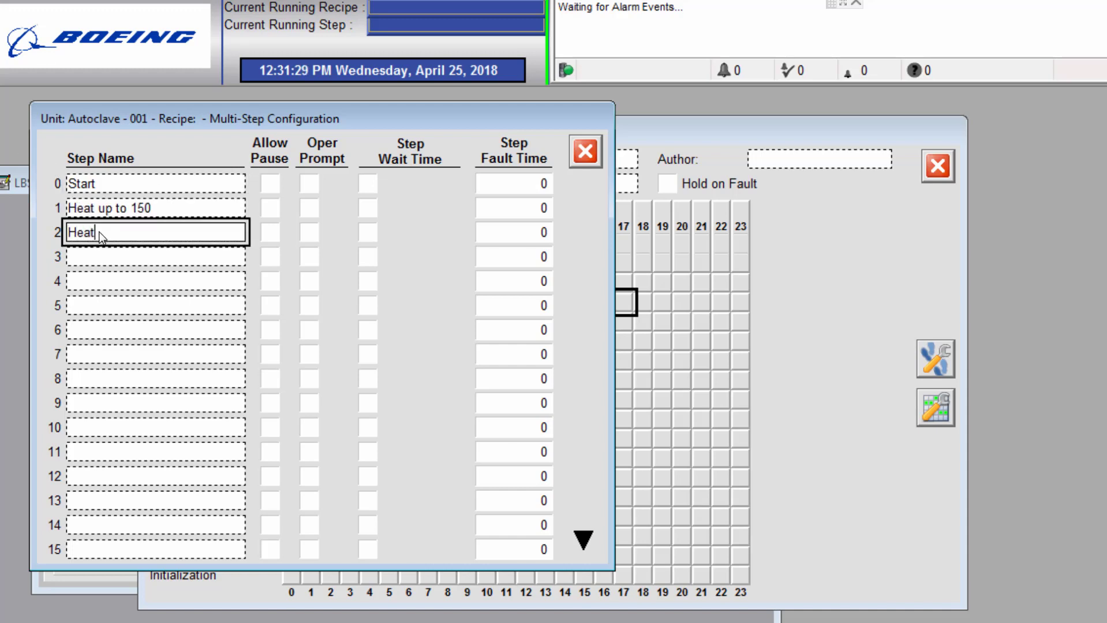
text( up to 350)
key(Return)
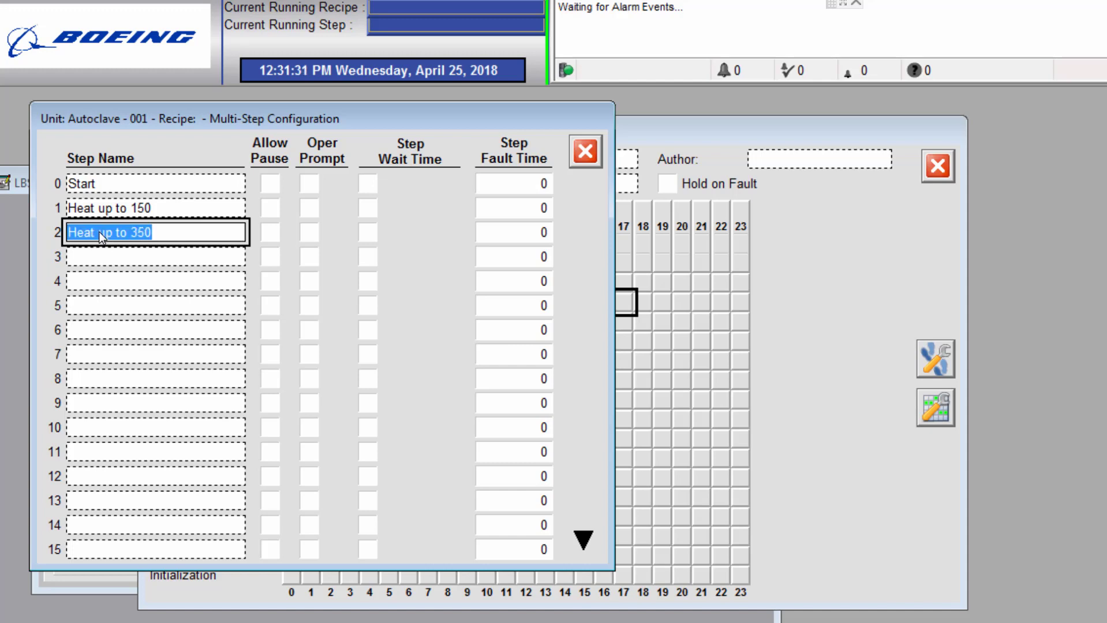
- Name step 3 "Cool down to 150" and step 4 "Vent any pressure"
click(94, 262)
text(C)
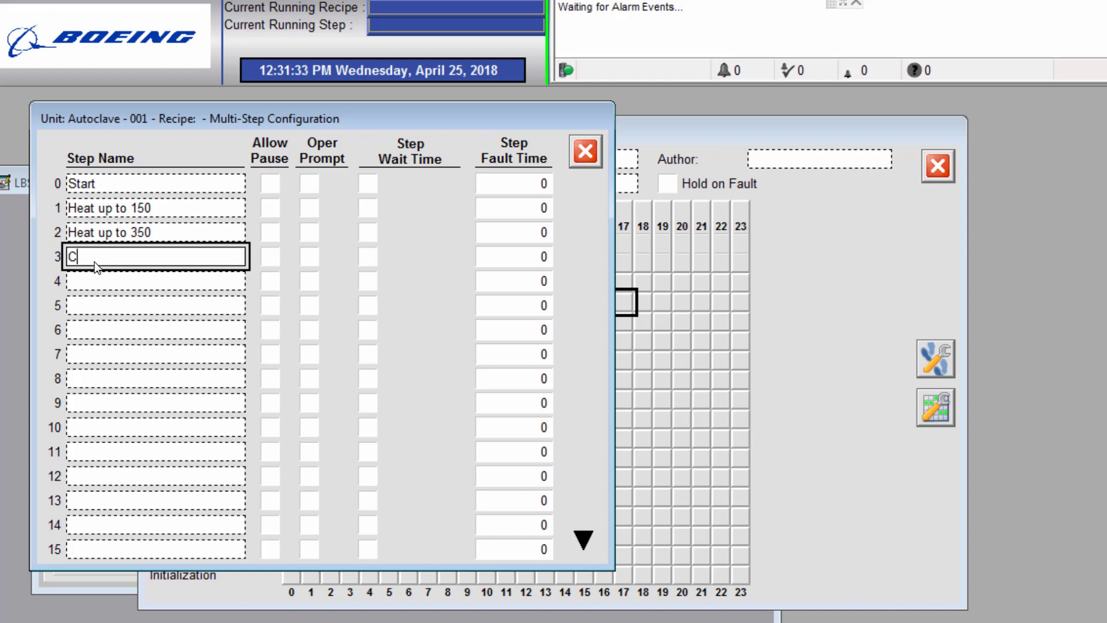
text(ool down to 150)
key(Return)
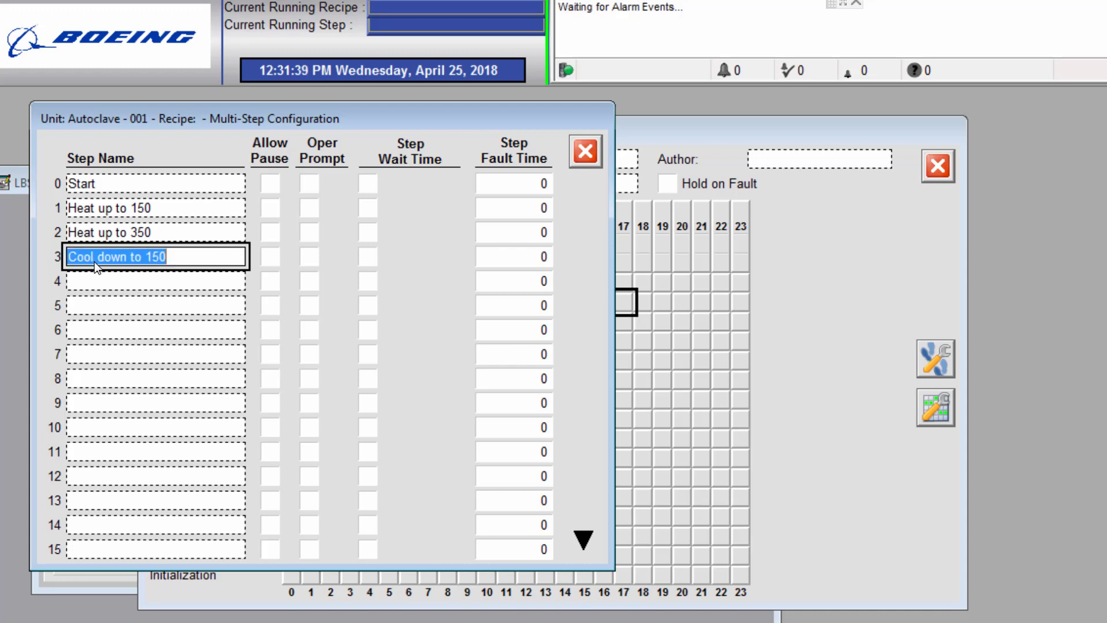
click(96, 289)
text(Ve)
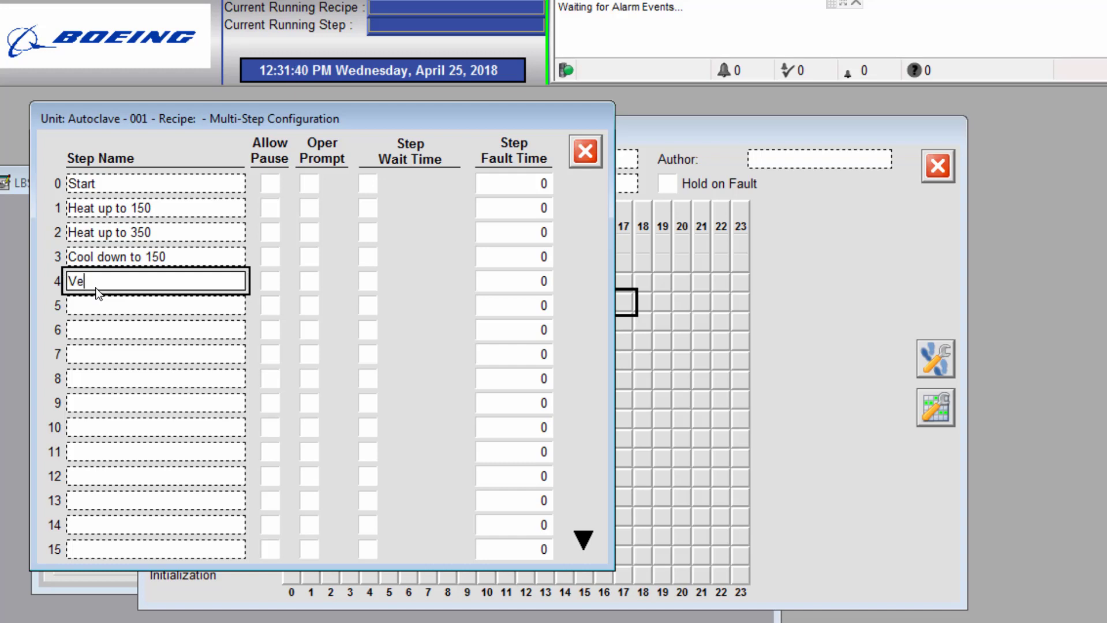
text(nt any pressure)
key(Return)
- Name step 5 "End" and close the multi-step configuration
click(98, 305)
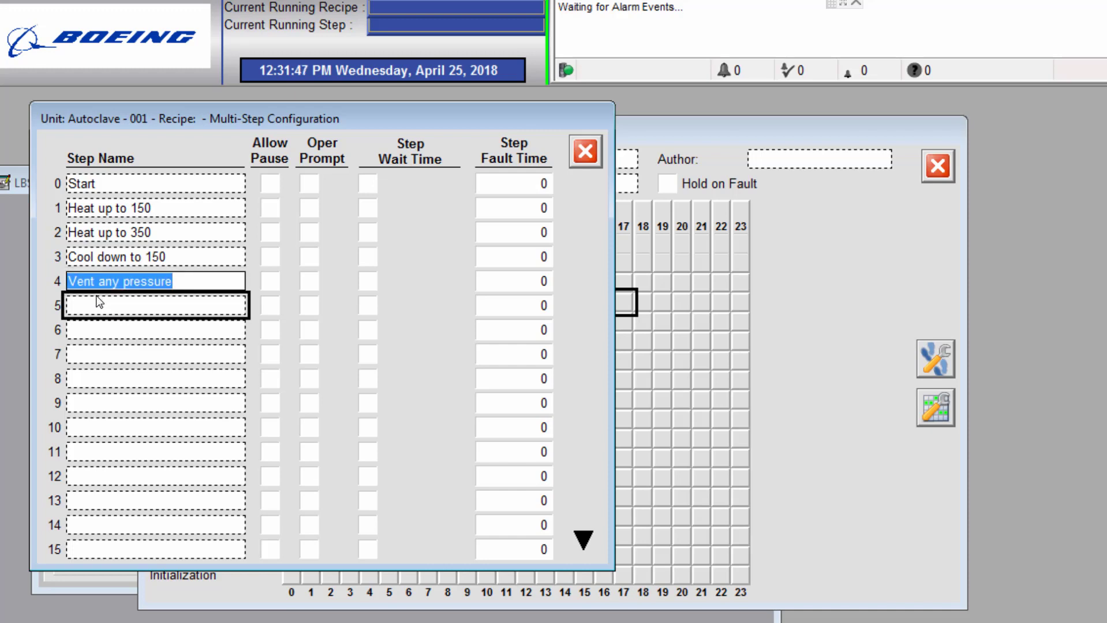
text(End)
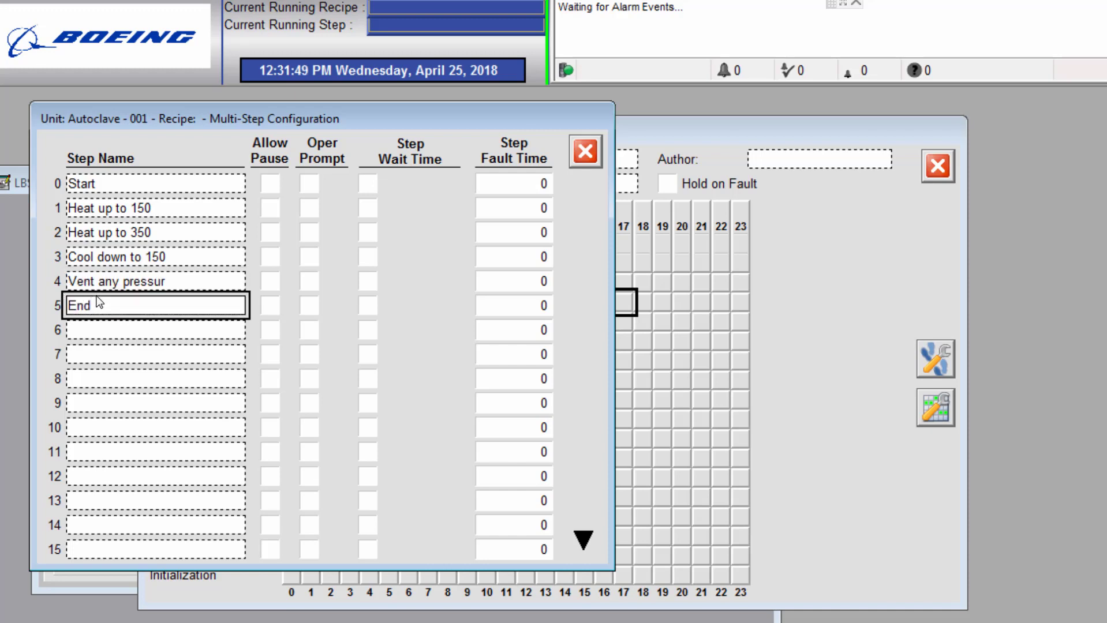
key(Return)
click(93, 207)
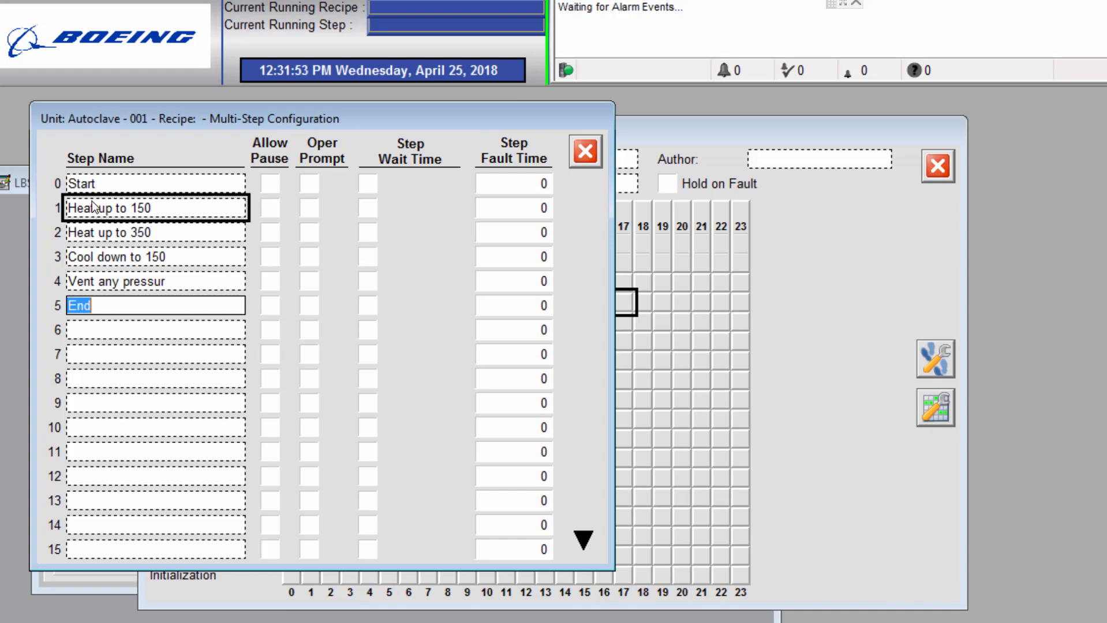
click(100, 183)
click(121, 303)
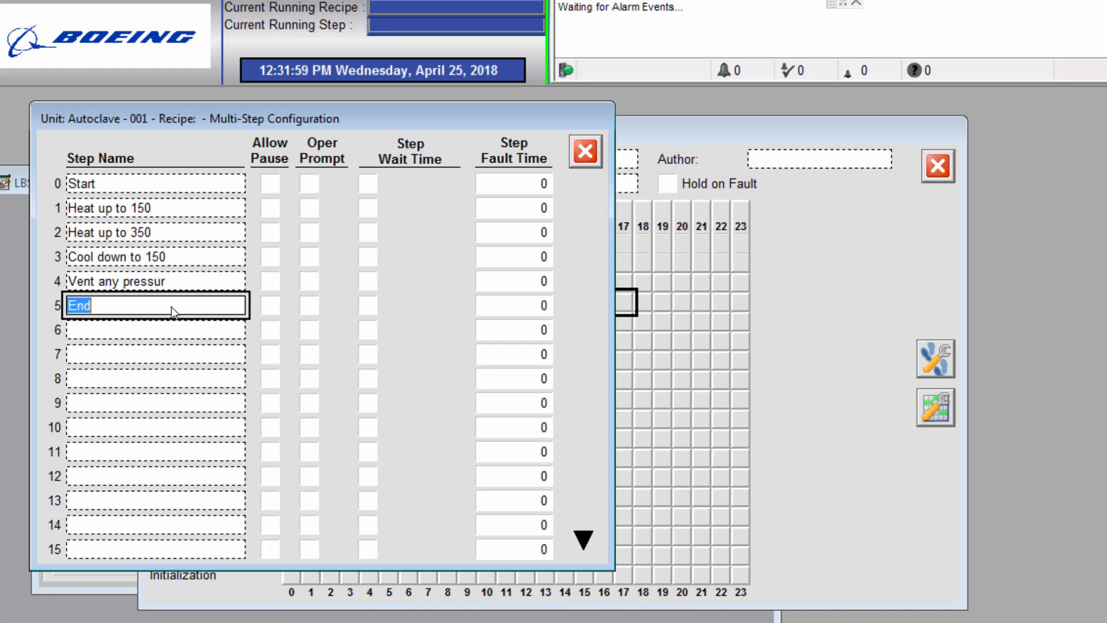
click(585, 152)
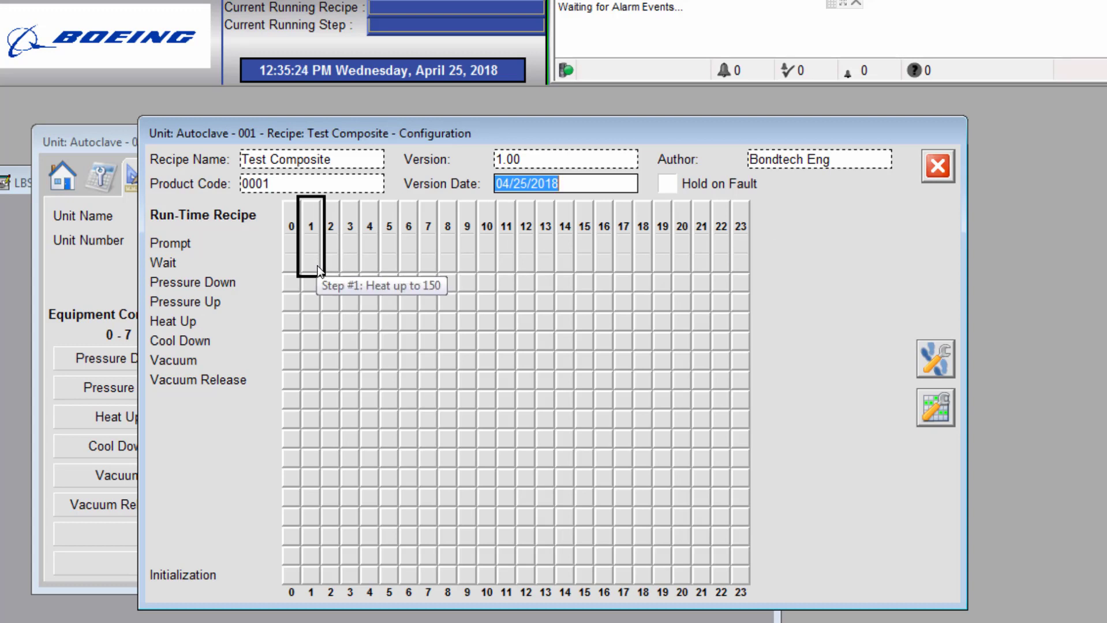
- Activate the Pressure Up phase for step 1 with a 45 PSI setpoint and a rate of 5 PSI per minute
click(314, 306)
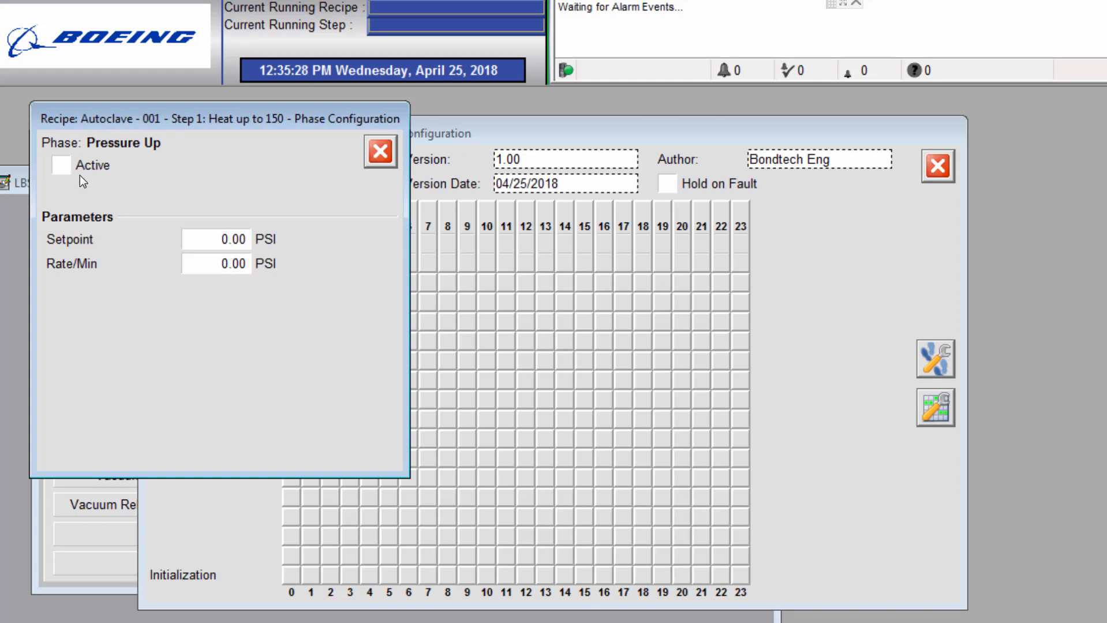
click(64, 171)
click(209, 247)
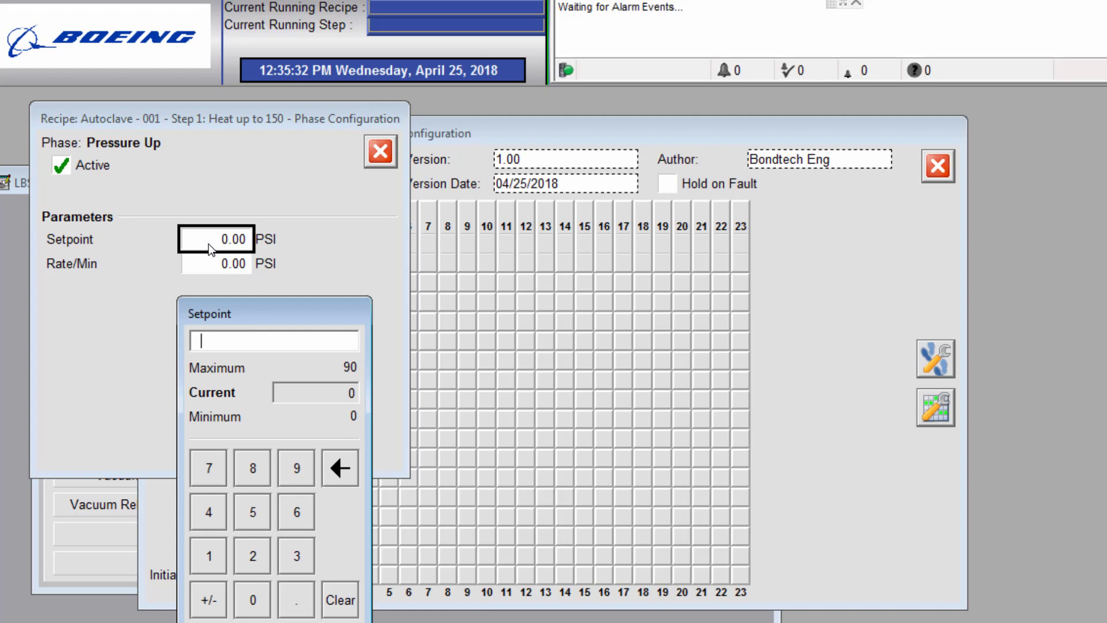
text(45)
key(Return)
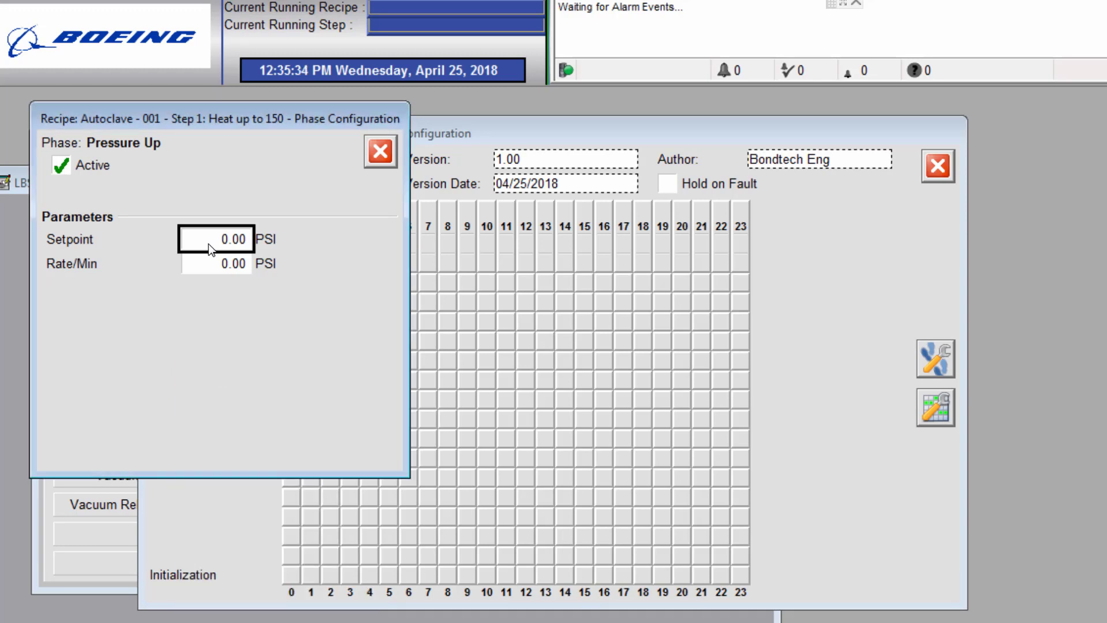
click(211, 265)
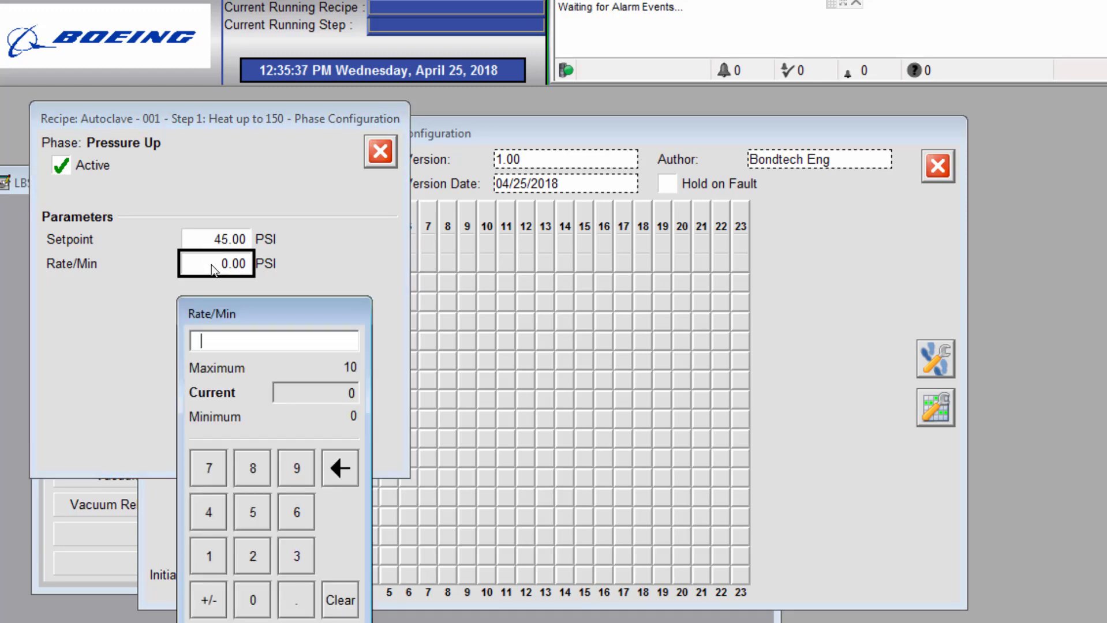
text(5)
key(Return)
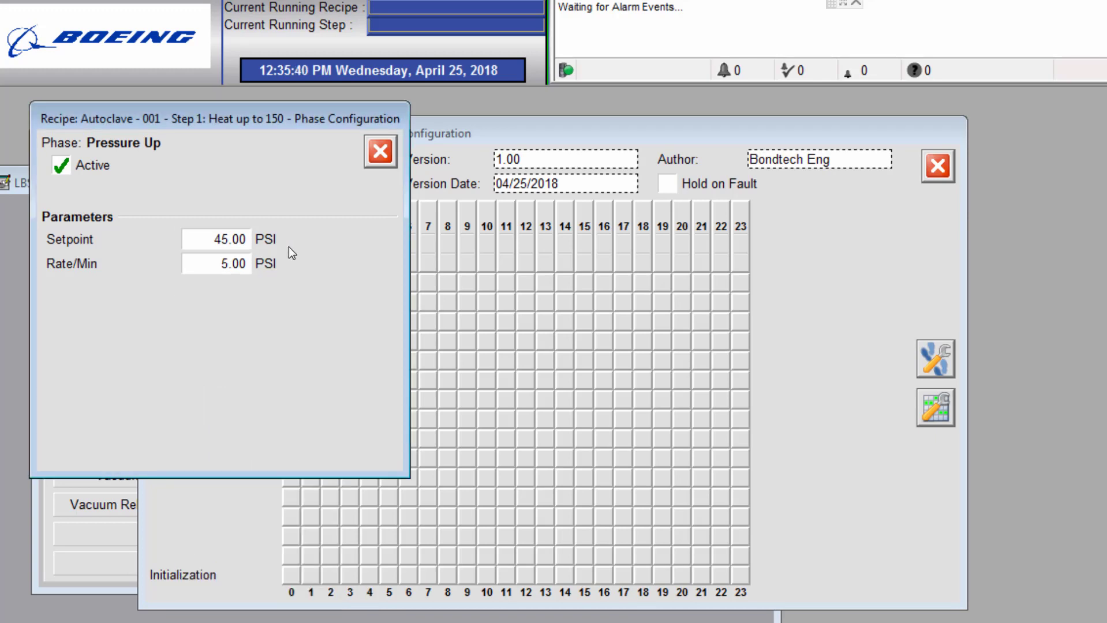
click(379, 151)
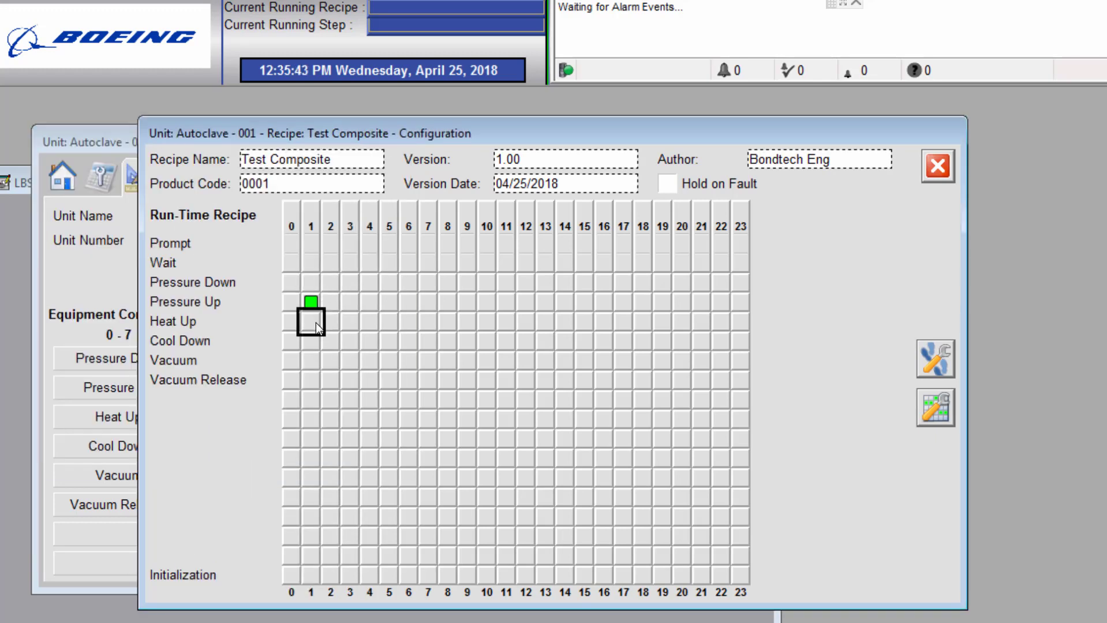
- Activate the Heat Up phase for step 1 with a 150 °F setpoint, a rate of 4 degrees per minute and Air TC as thermocouple
click(316, 322)
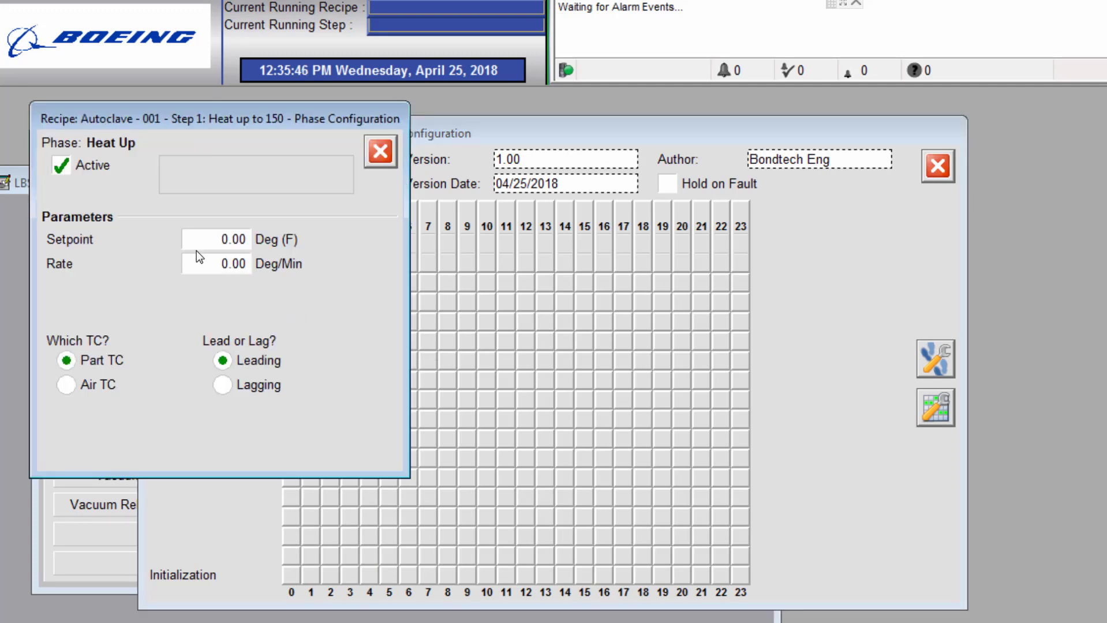
click(217, 247)
text(150)
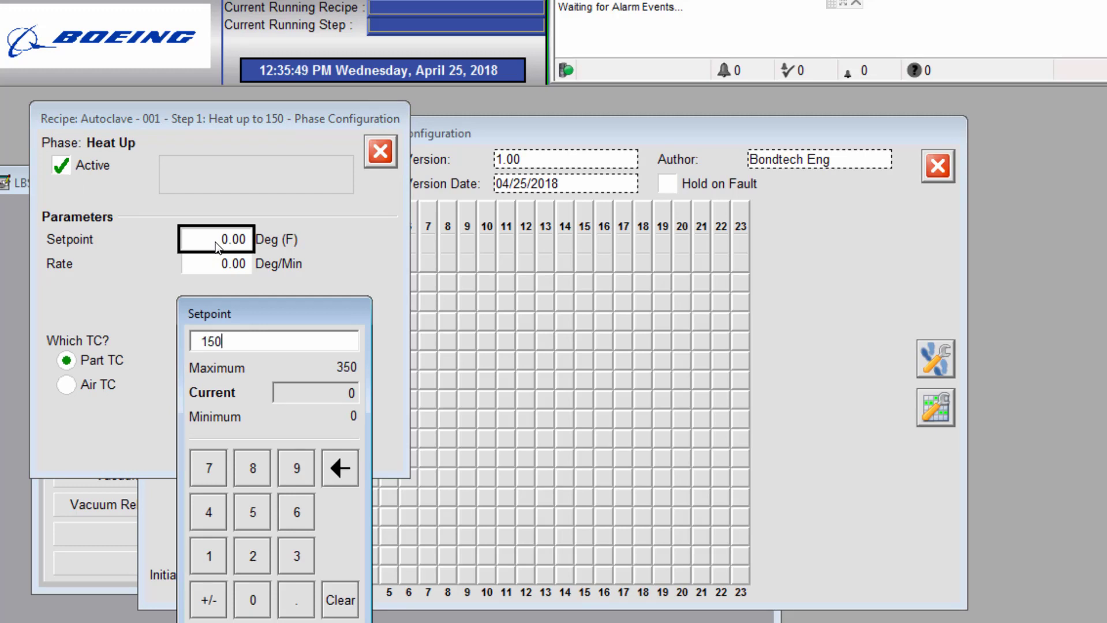
key(Return)
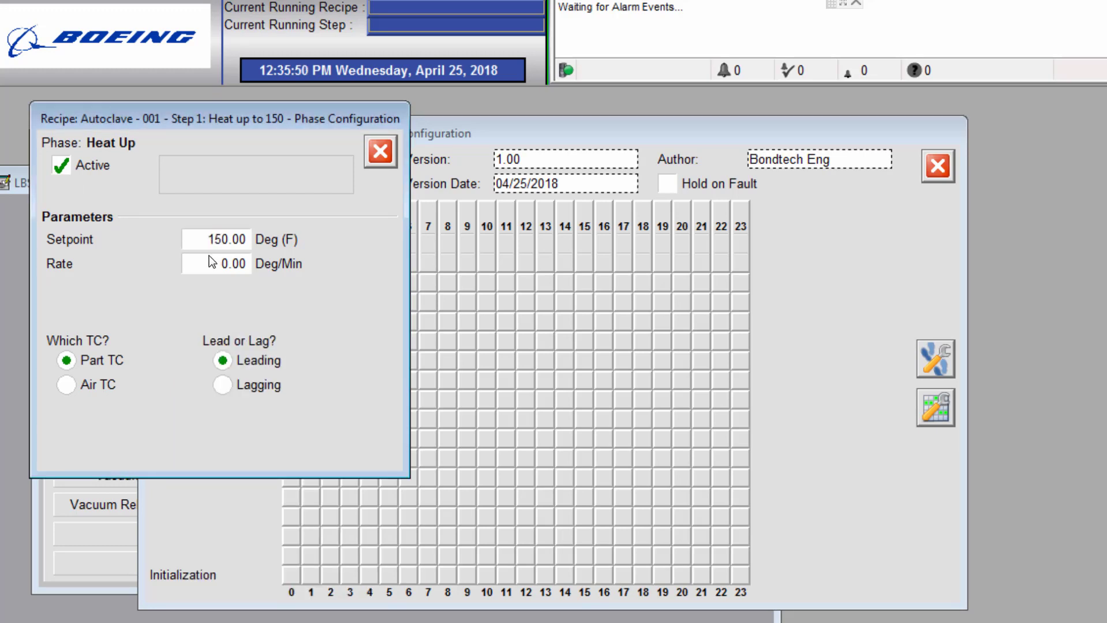
click(212, 269)
text(4)
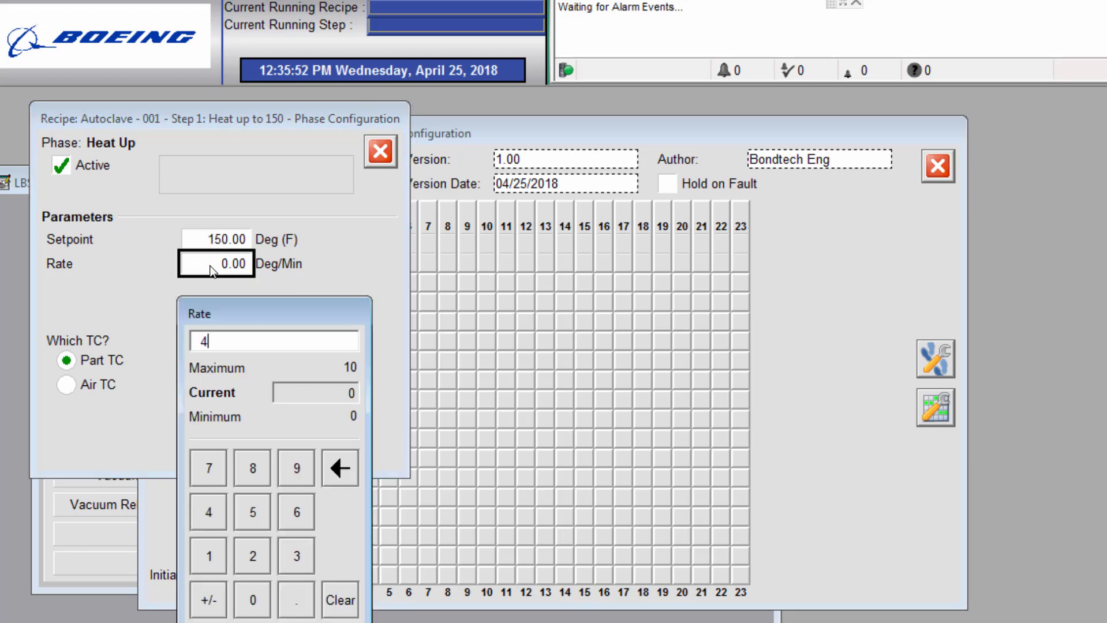
key(Return)
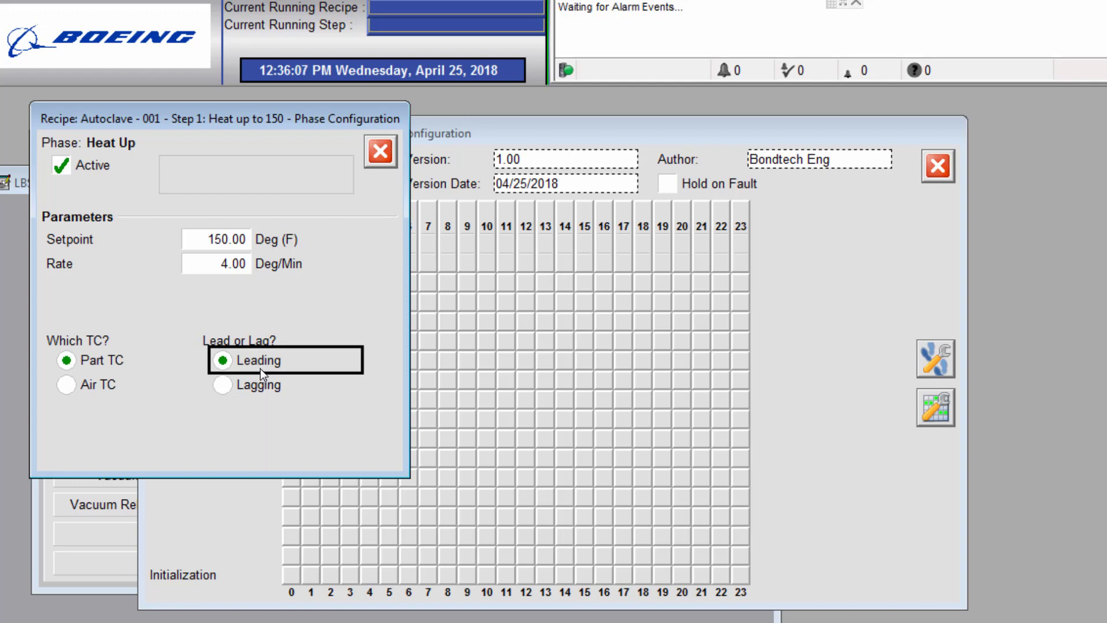
click(67, 390)
click(379, 152)
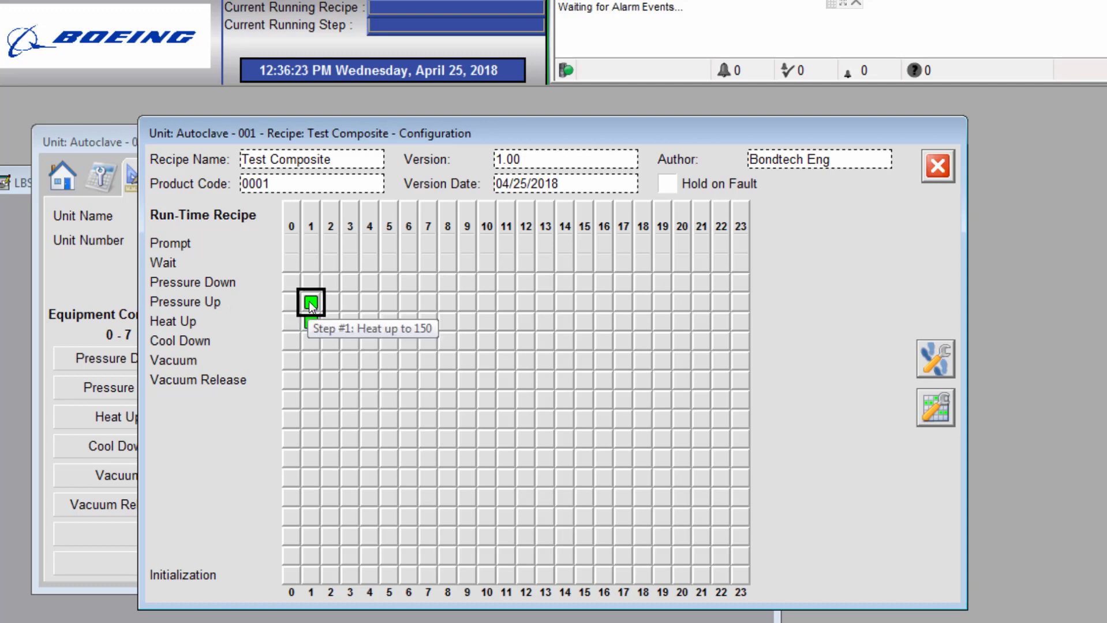
- Activate the Vacuum phase for step 1 with the vacuum pump set to Running
click(310, 365)
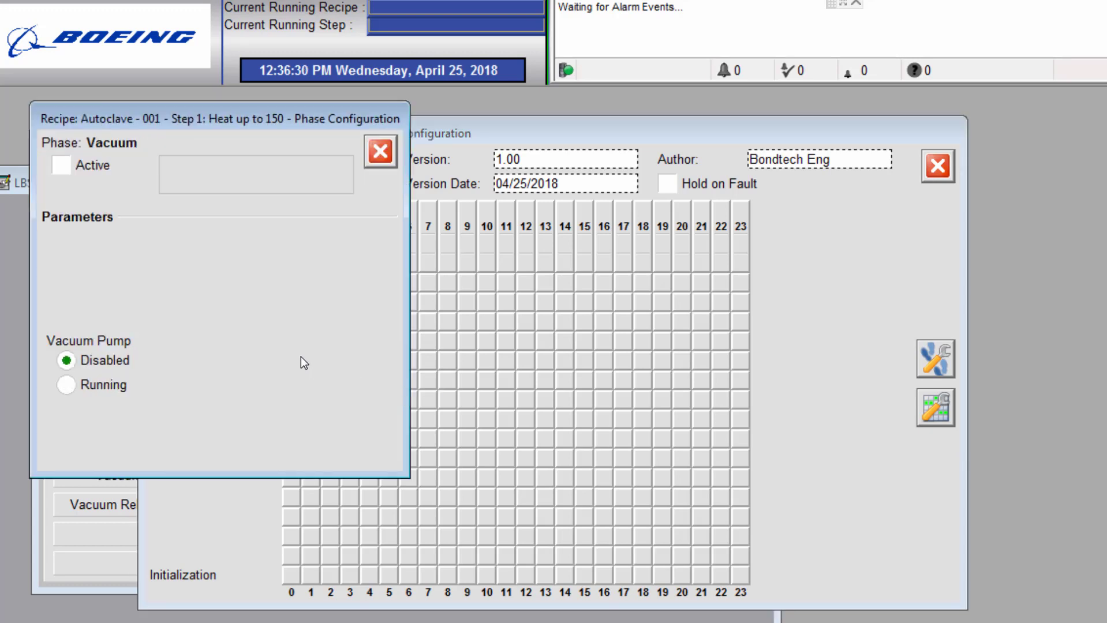
click(66, 174)
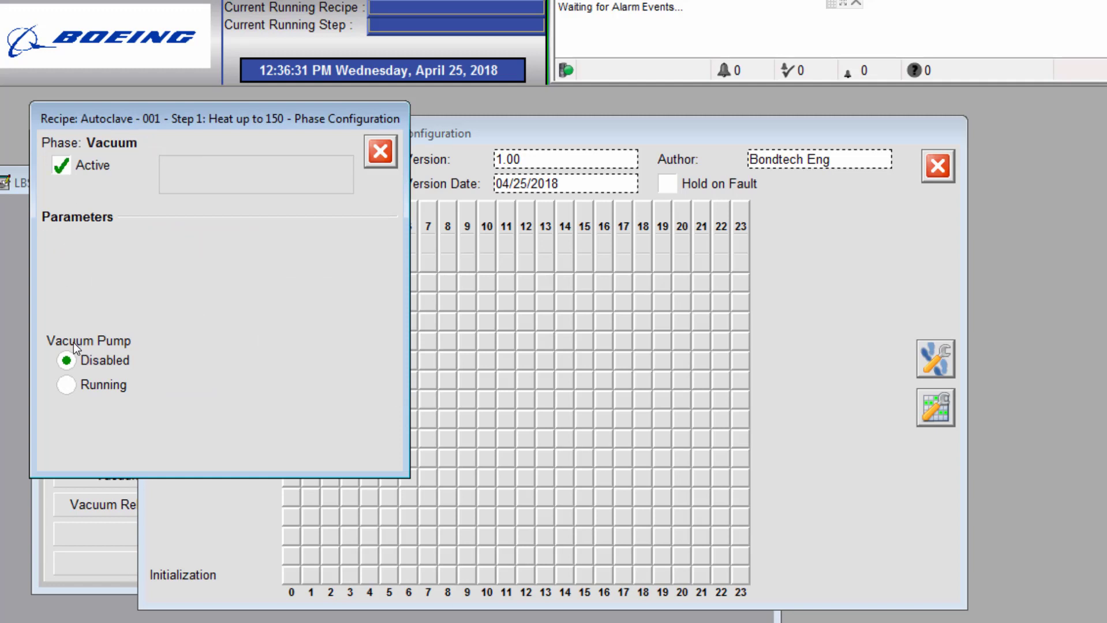
click(134, 382)
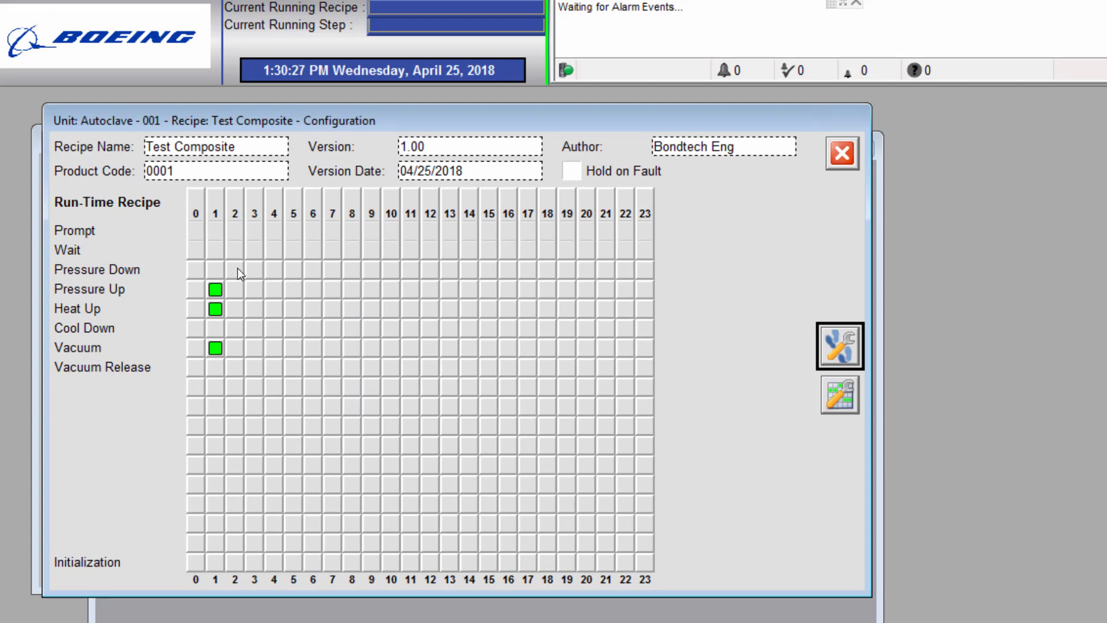
- Activate the Heat Up phase for step 2 with a 350 °F setpoint and a rate of 4 degrees per minute
double_click(239, 307)
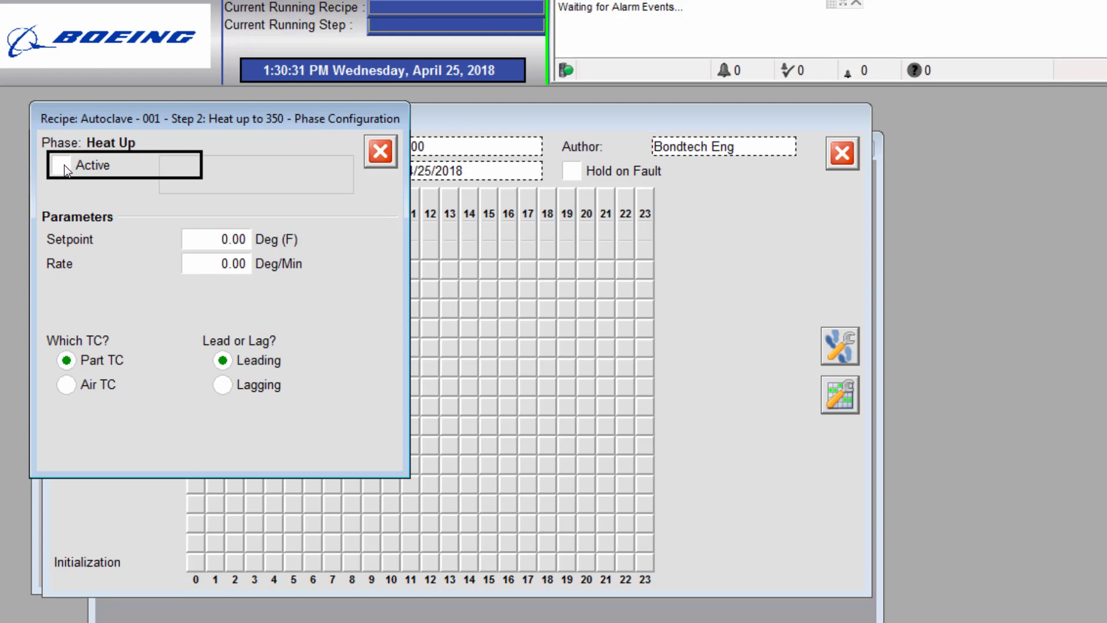
click(64, 165)
click(206, 250)
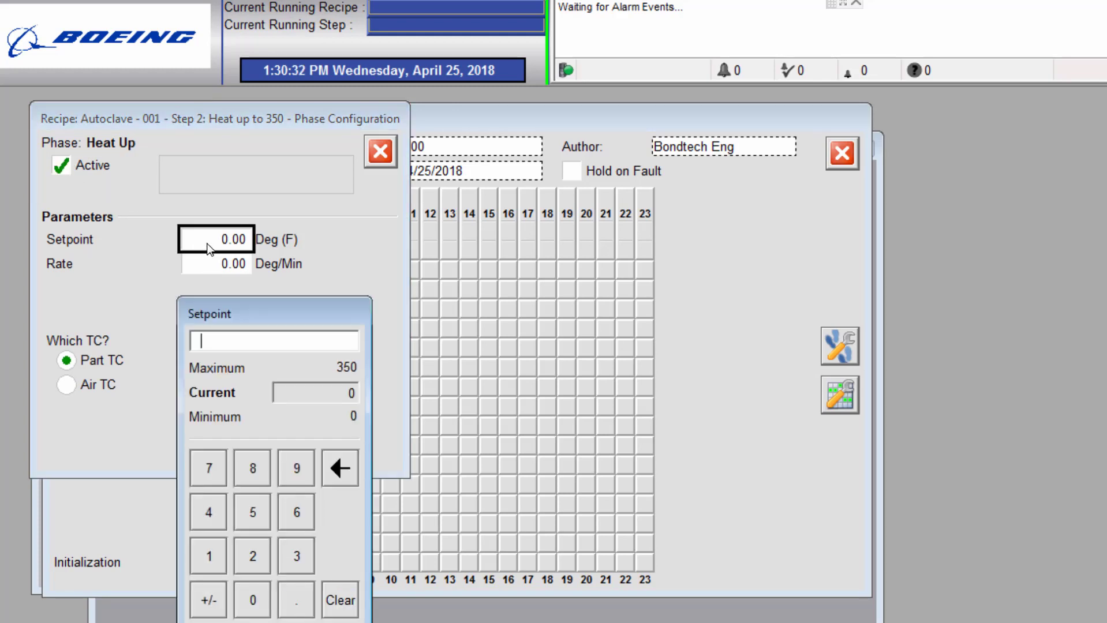
text(350)
key(Return)
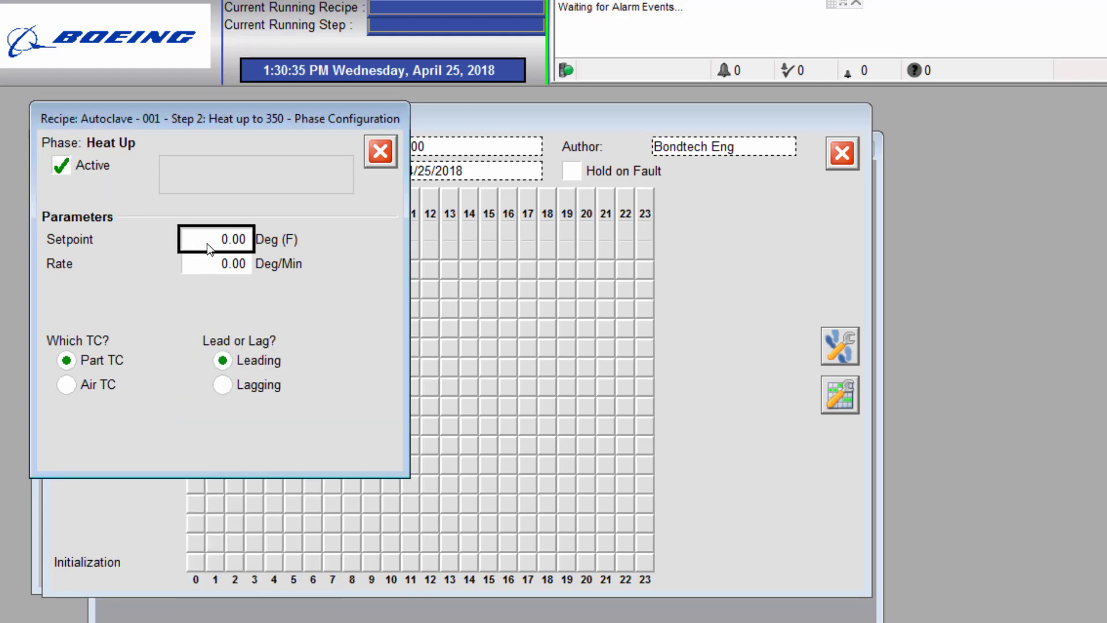
click(218, 269)
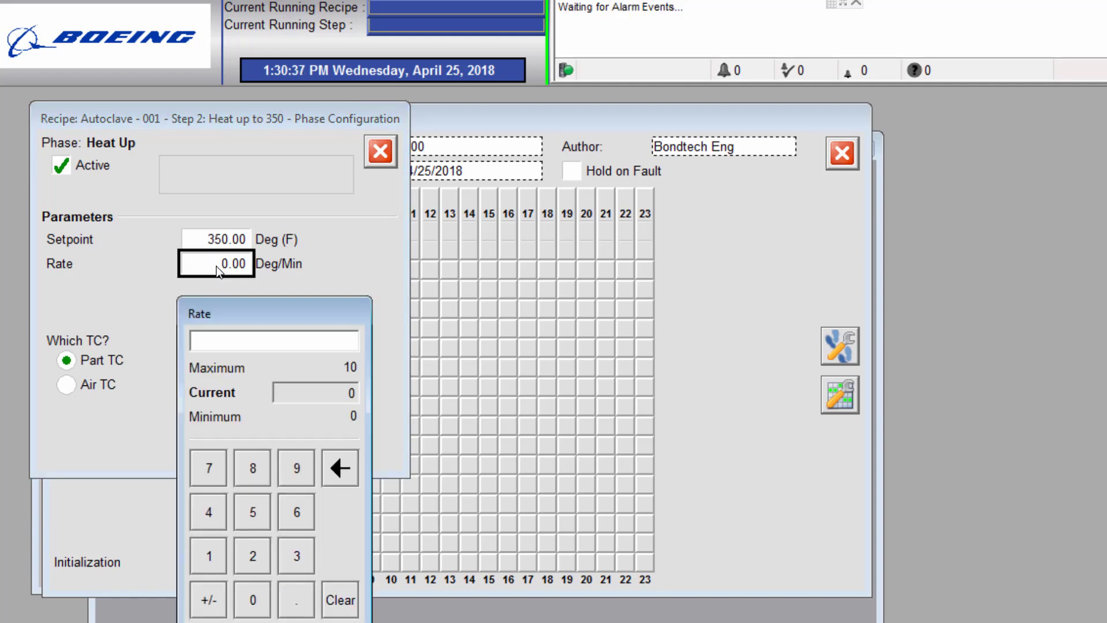
text(4)
key(Return)
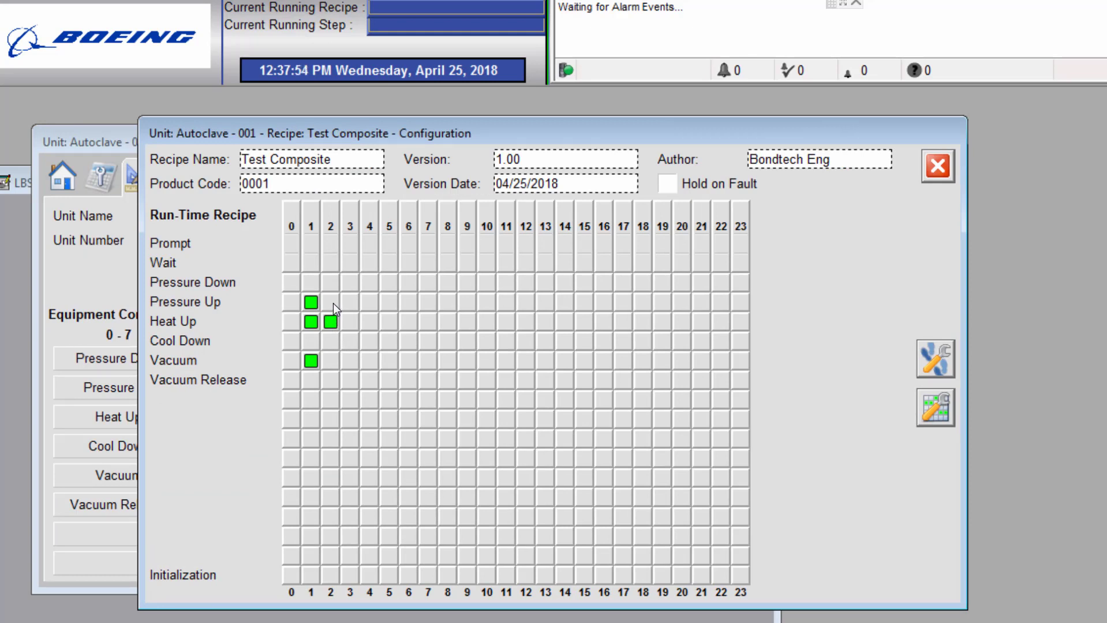
- Activate the Vacuum phase for step 2 and close its phase configuration
click(330, 360)
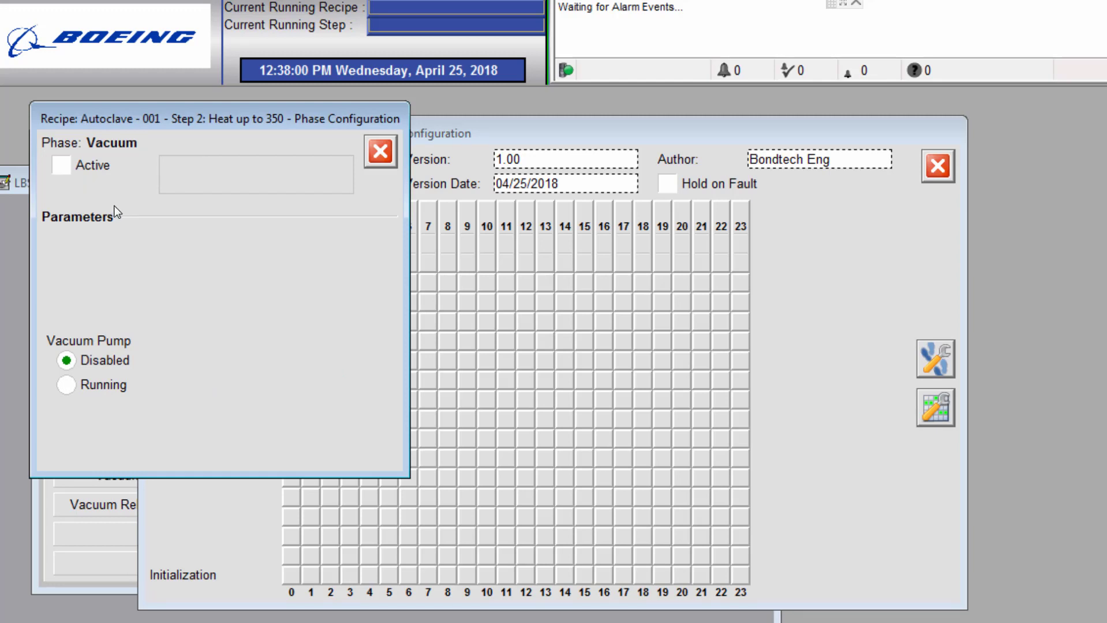
click(87, 167)
click(380, 153)
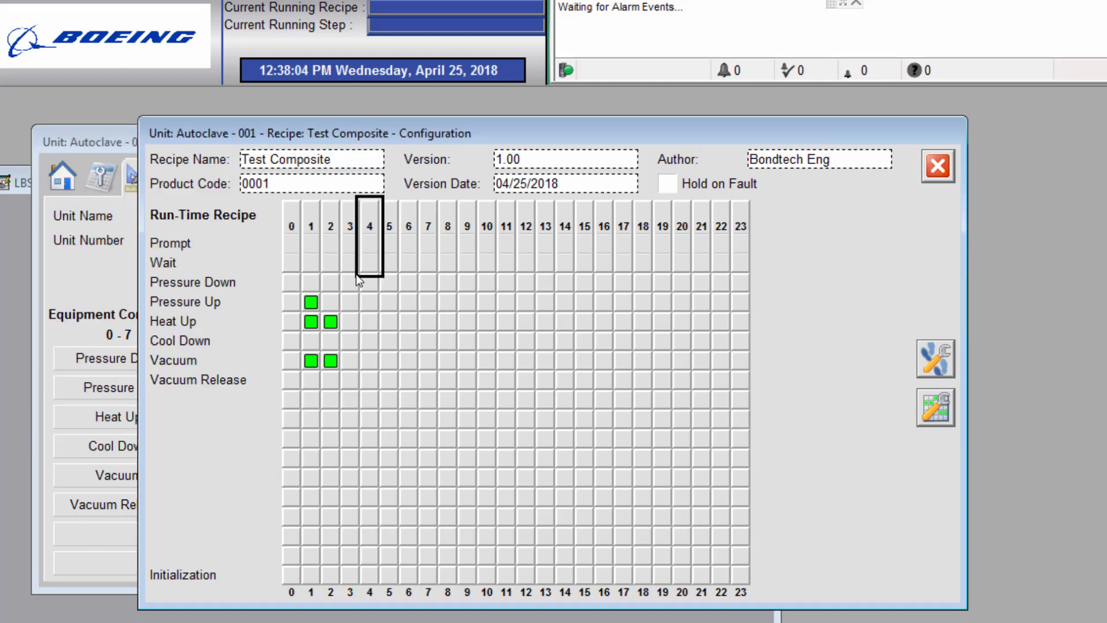
- Activate the Vacuum Release phase for step 2 with the block valve set to Open
click(331, 379)
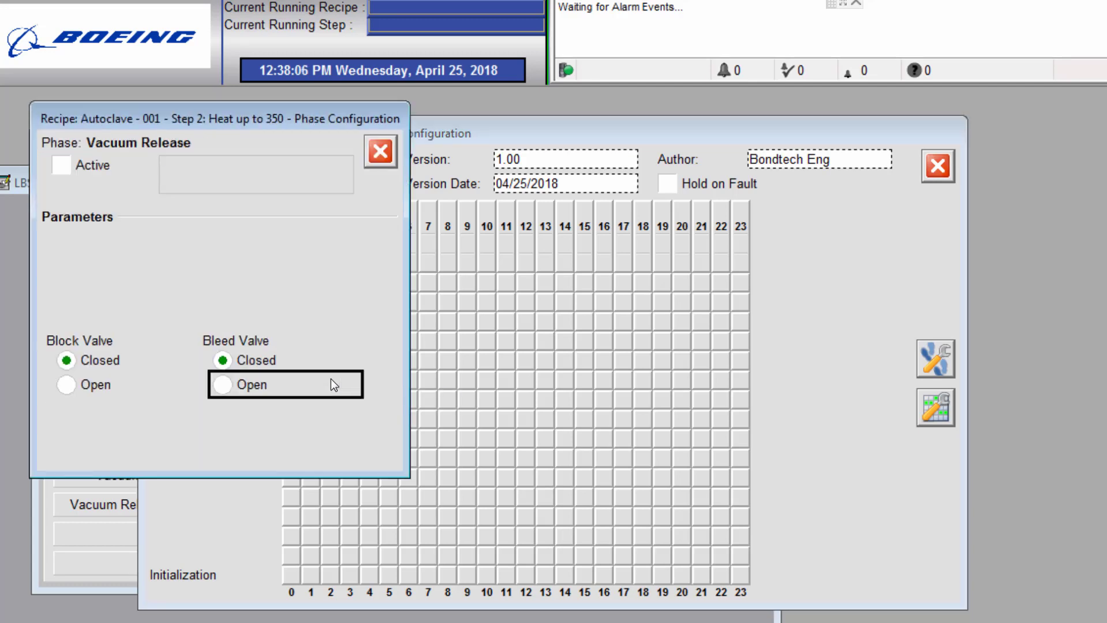
click(62, 166)
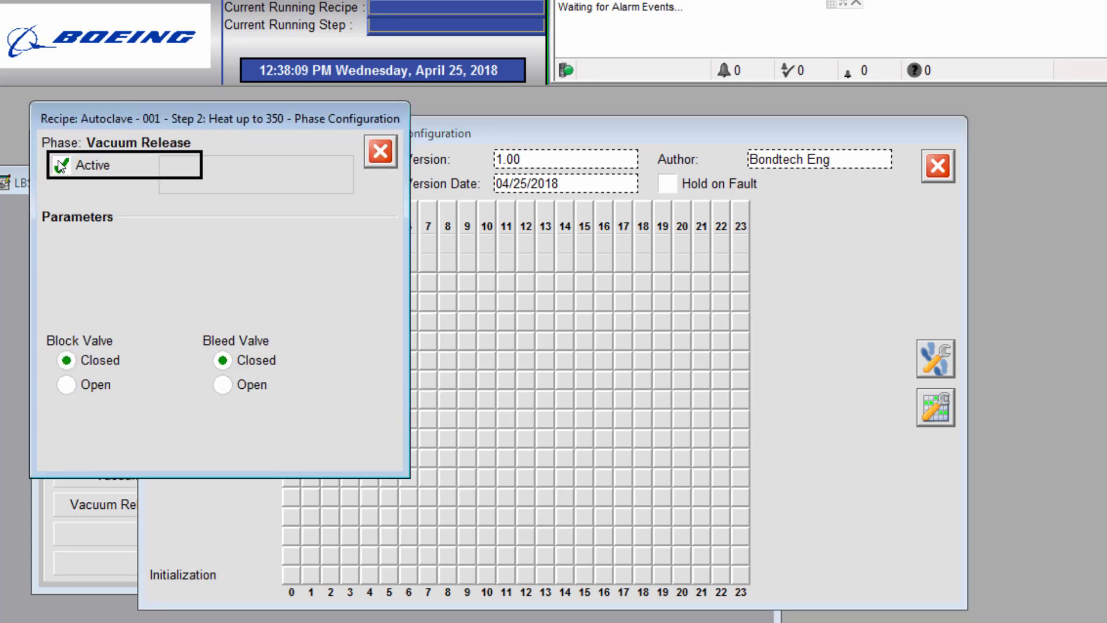
click(66, 385)
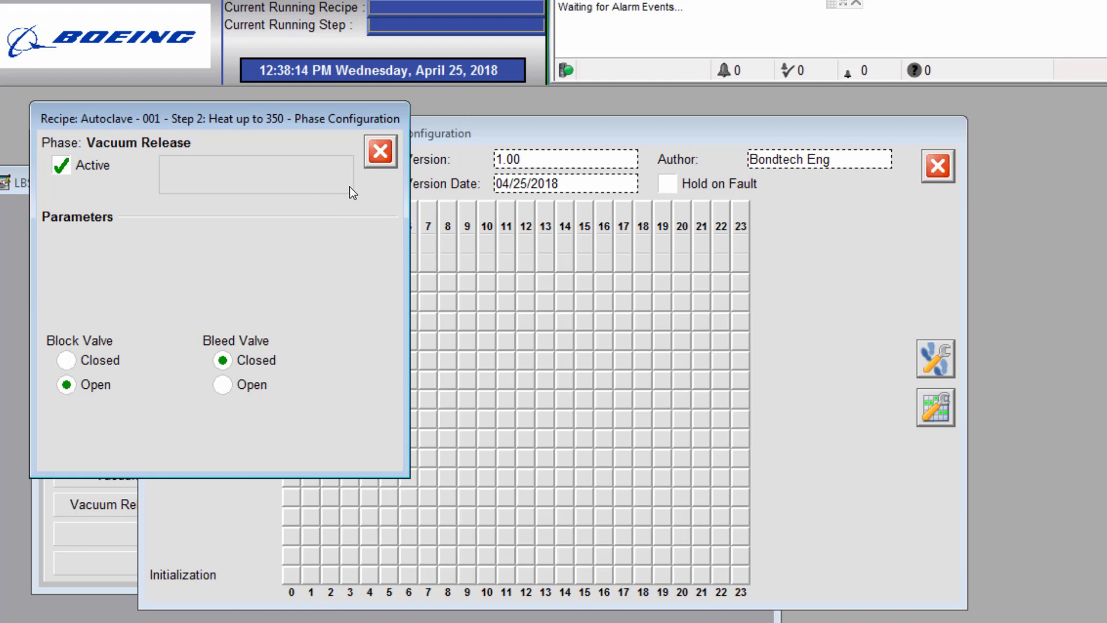
click(377, 159)
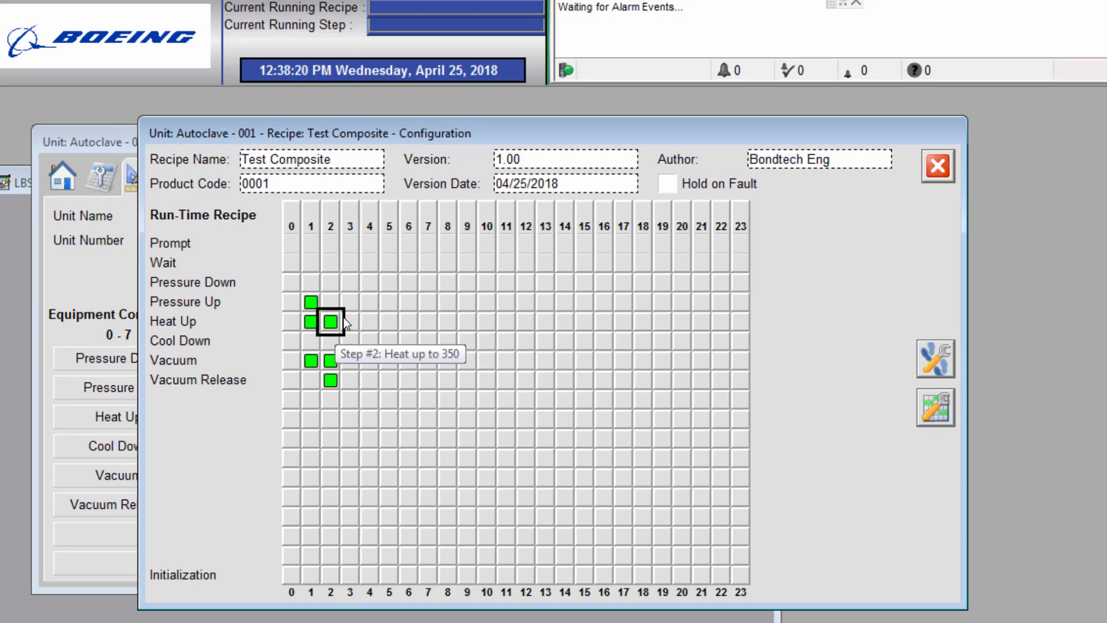
- Rename step 3 as "Hold temp for 30" in its step configuration
click(351, 243)
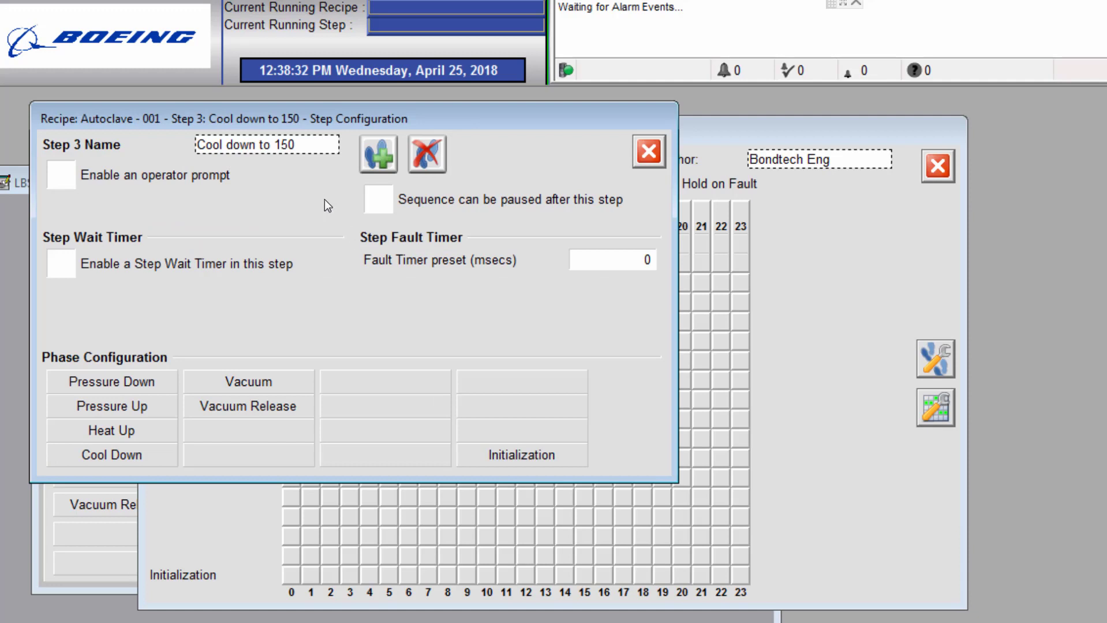
click(315, 149)
text(Hom)
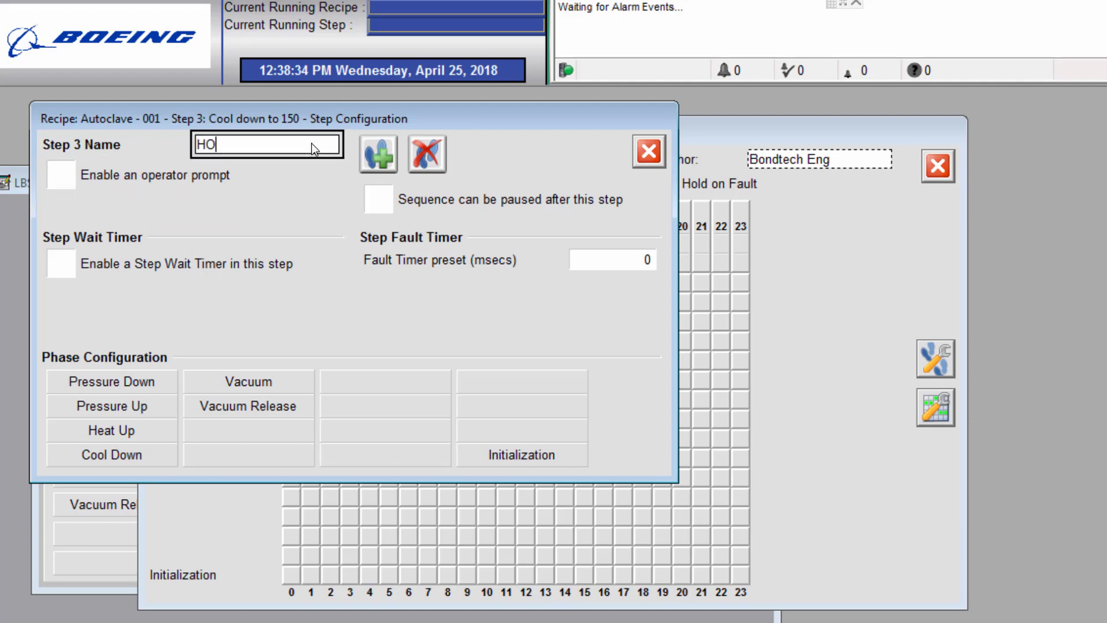
key(BackSpace)
key(BackSpace)
text(old temp for 30)
key(Return)
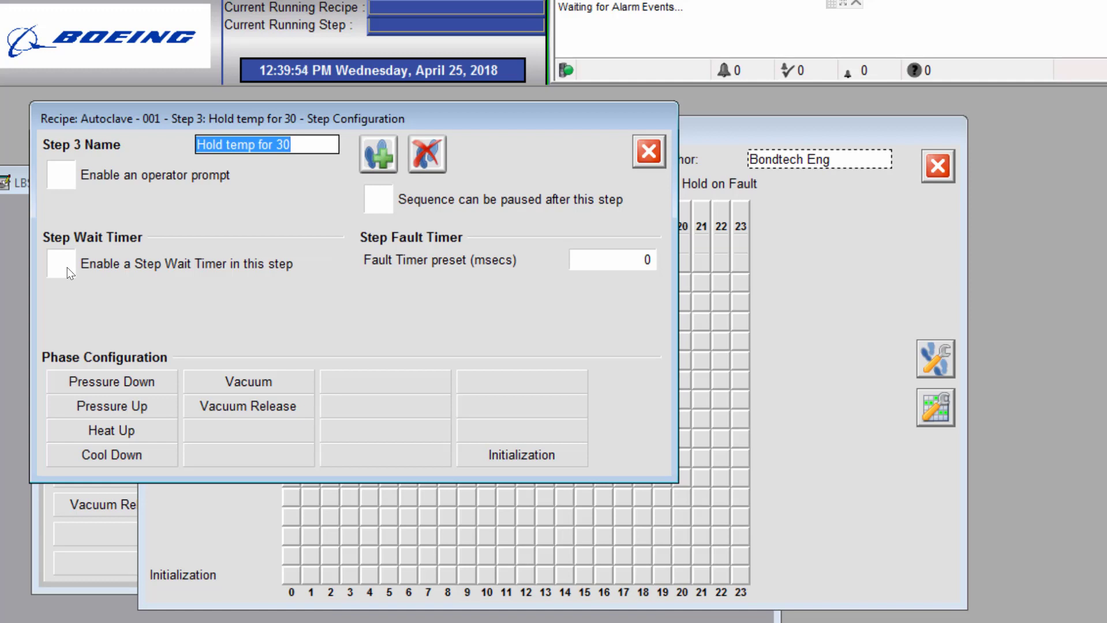
- Enable the step wait timer for step 3 with a preset of 1800000 msecs and close the step configuration
click(61, 264)
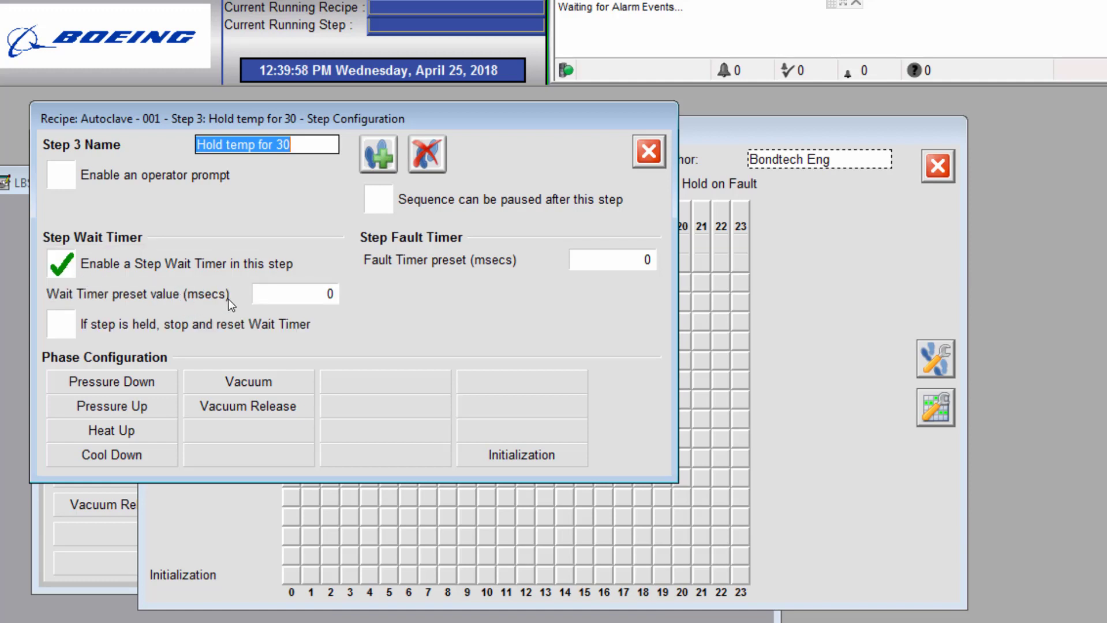
click(281, 302)
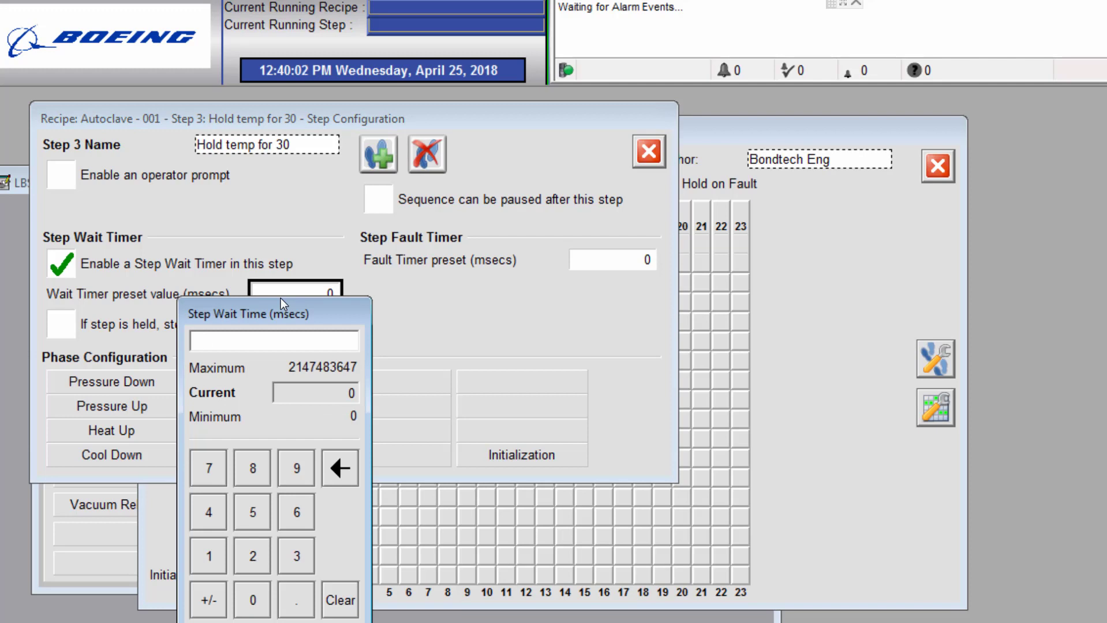
text(1800000)
key(Return)
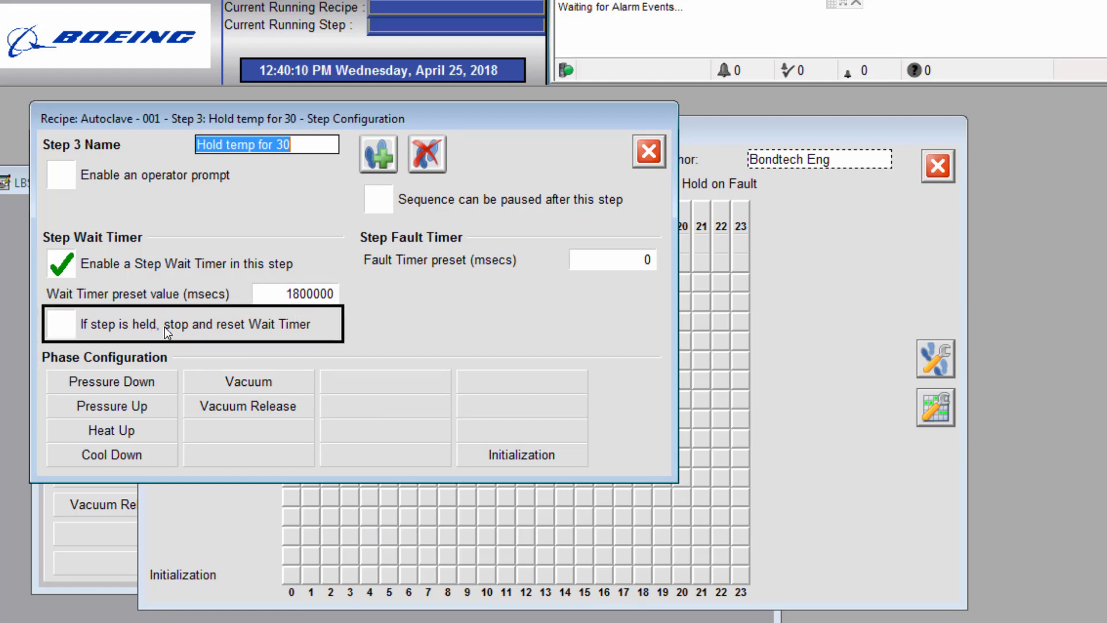
click(643, 150)
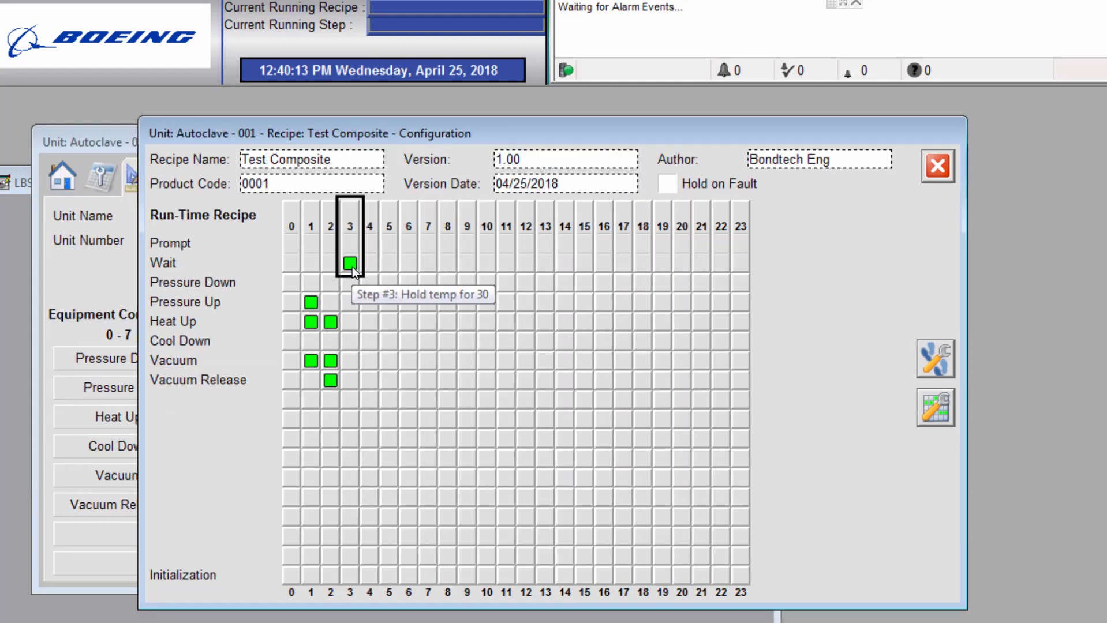
- Activate the Heat Up phase for step 3 with a 350 °F setpoint, a rate of 4 degrees per minute and the Lagging option
click(352, 323)
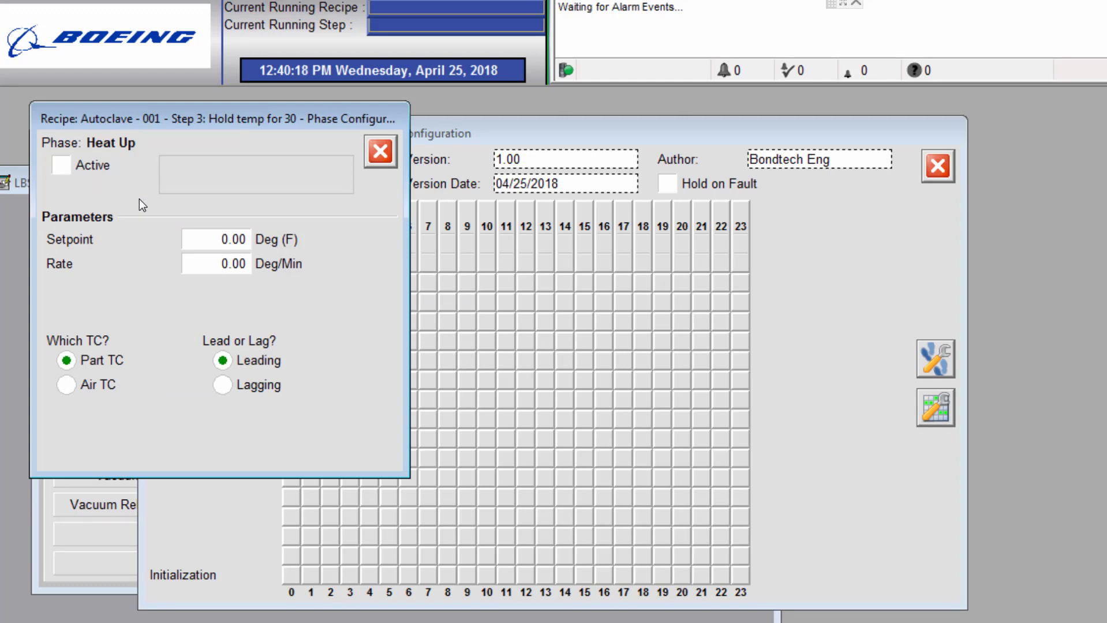
click(203, 243)
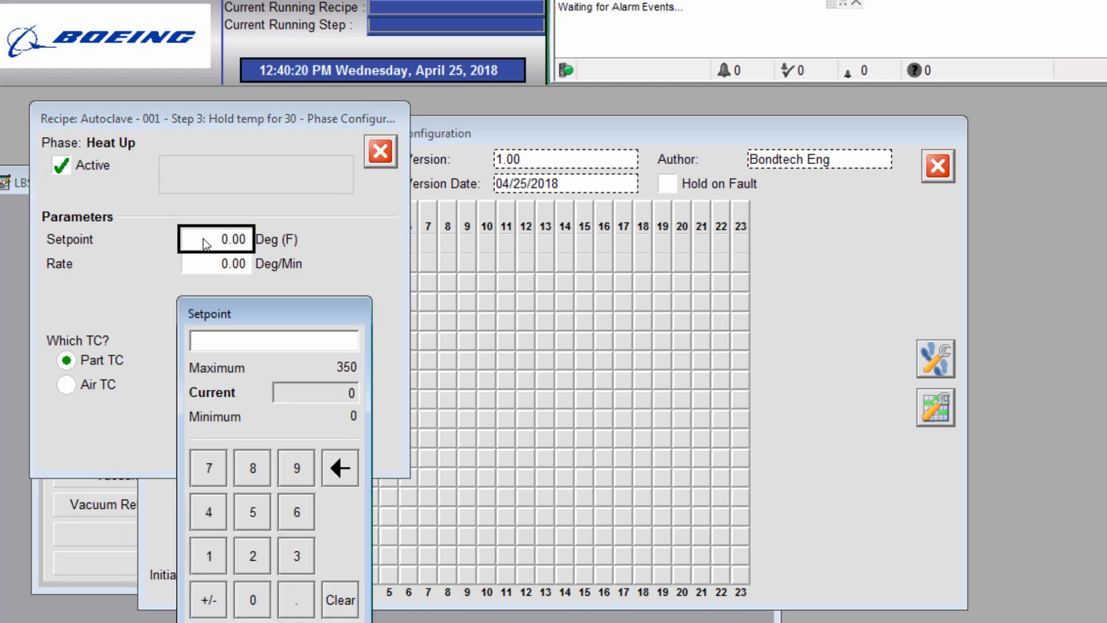
text(350)
key(Return)
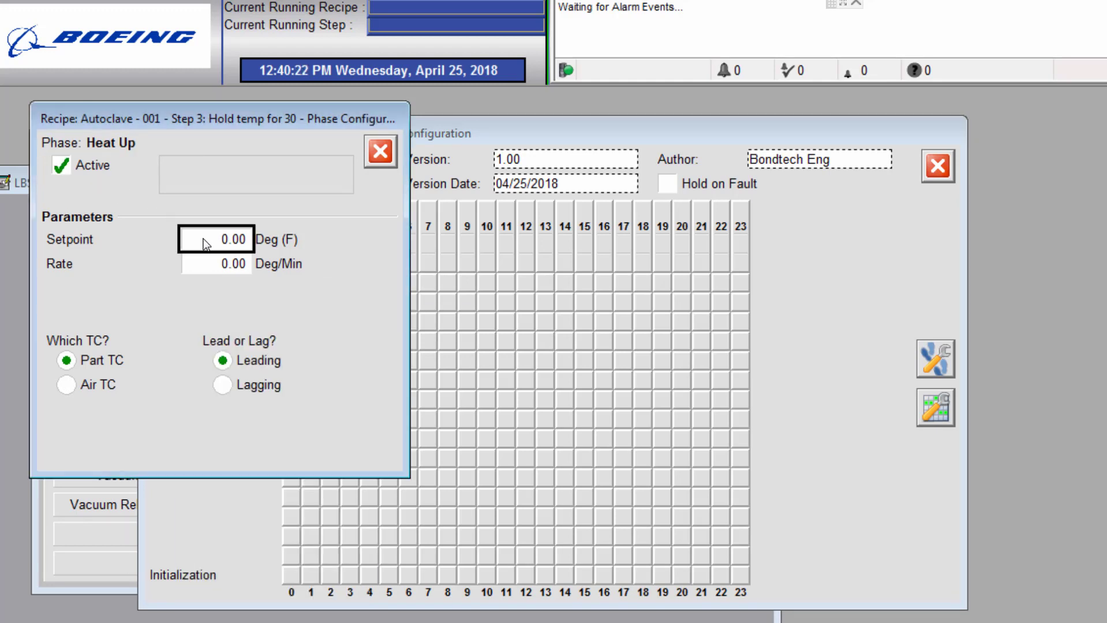
click(216, 272)
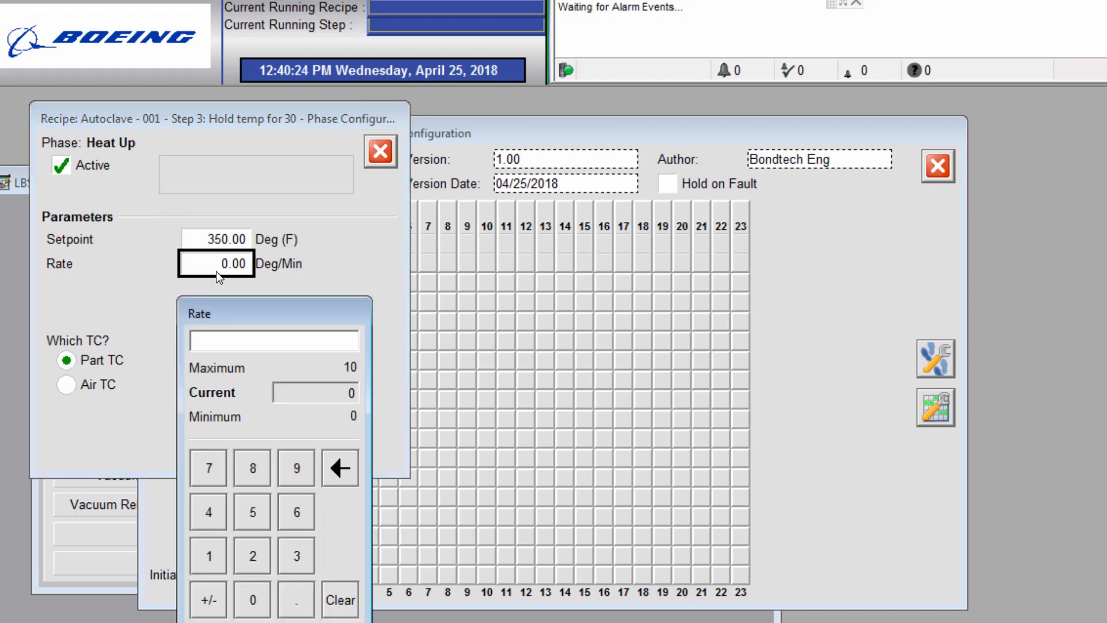
text(4)
key(Escape)
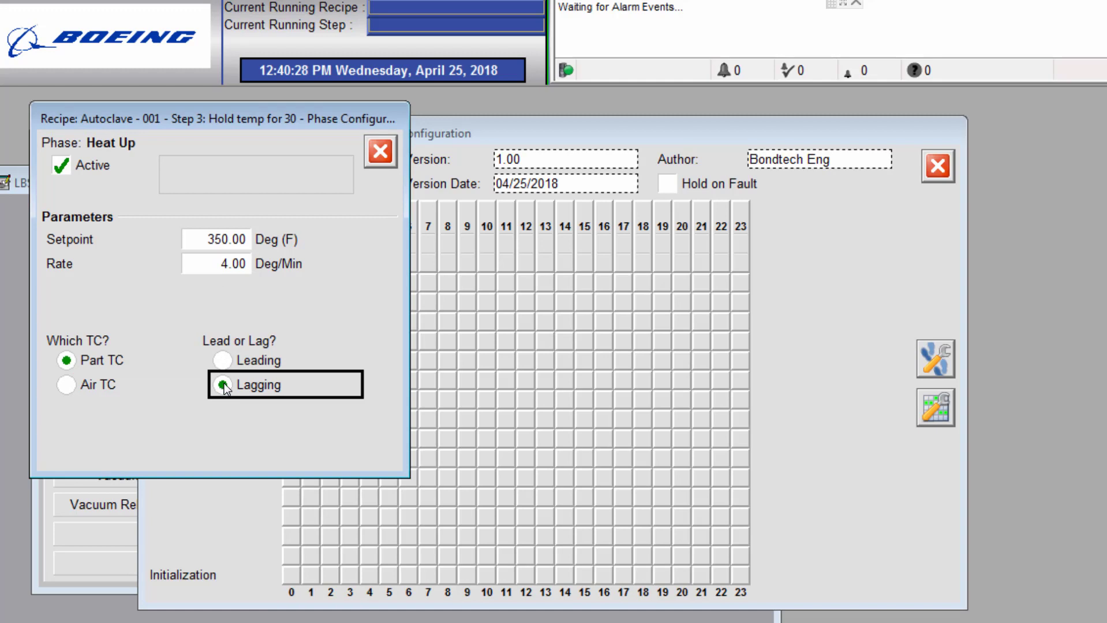
click(224, 383)
click(380, 153)
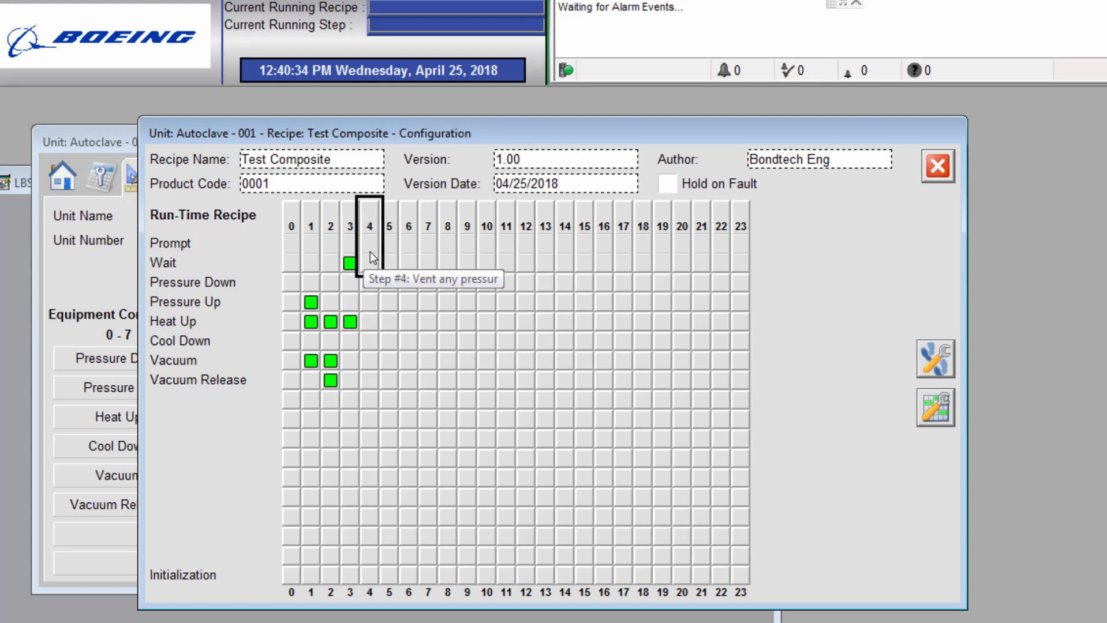
- Rename step 4 as "Cool Down" and close its step configuration
click(370, 252)
click(295, 145)
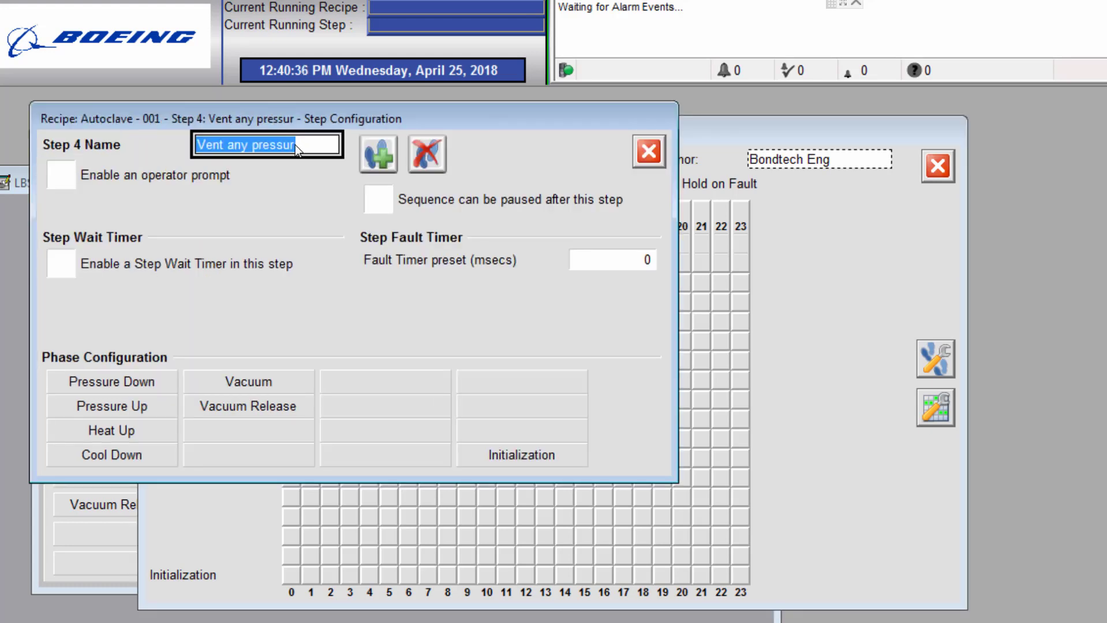
text(Coll D)
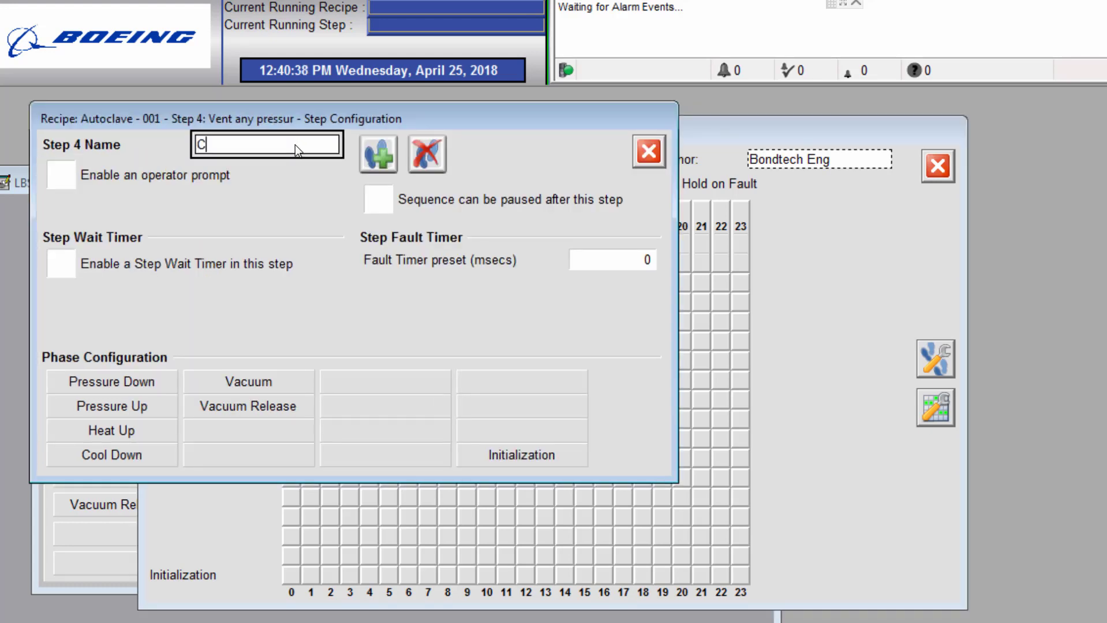
key(BackSpace)
key(BackSpace)
key(BackSpace)
key(BackSpace)
text(ol Down)
key(Return)
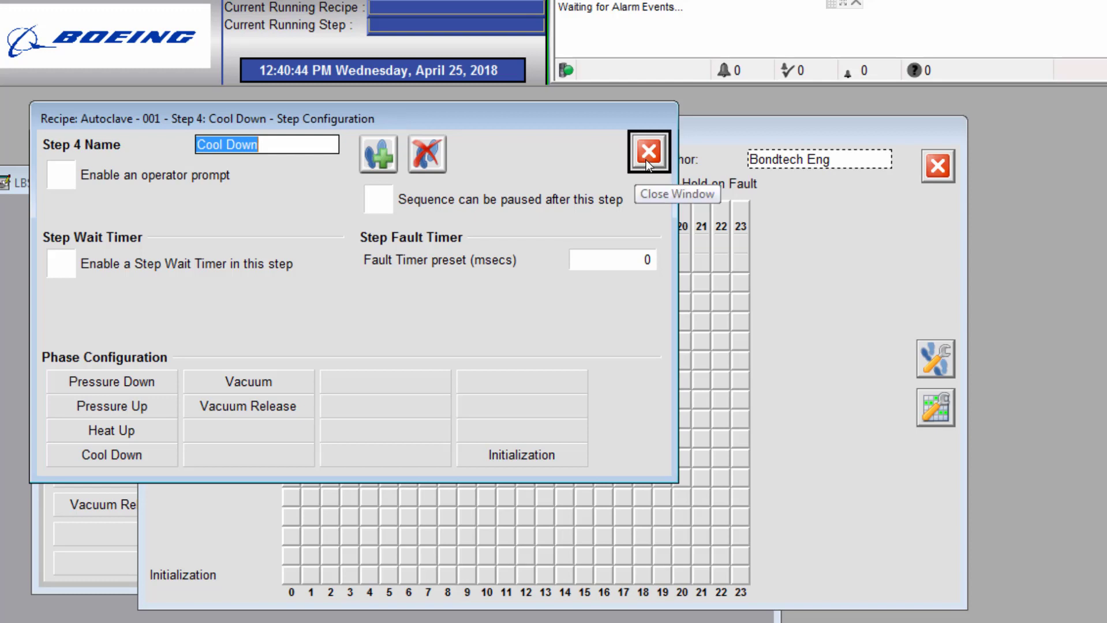
click(646, 160)
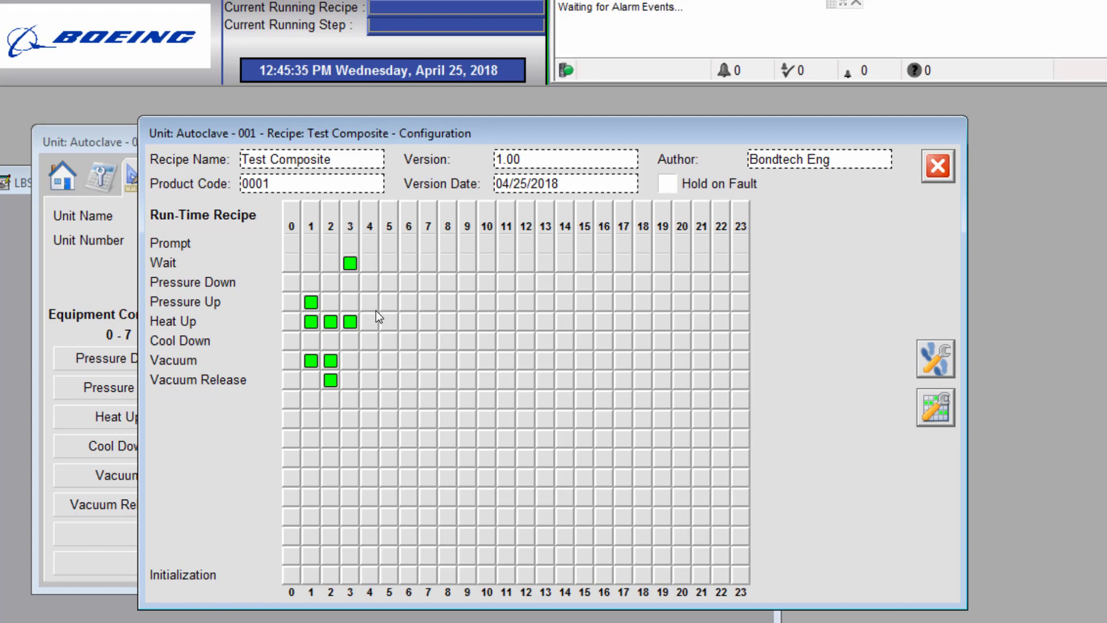
- Activate the Cool Down phase for step 4 with a 150 °F setpoint and a rate of 5 degrees per minute
click(375, 345)
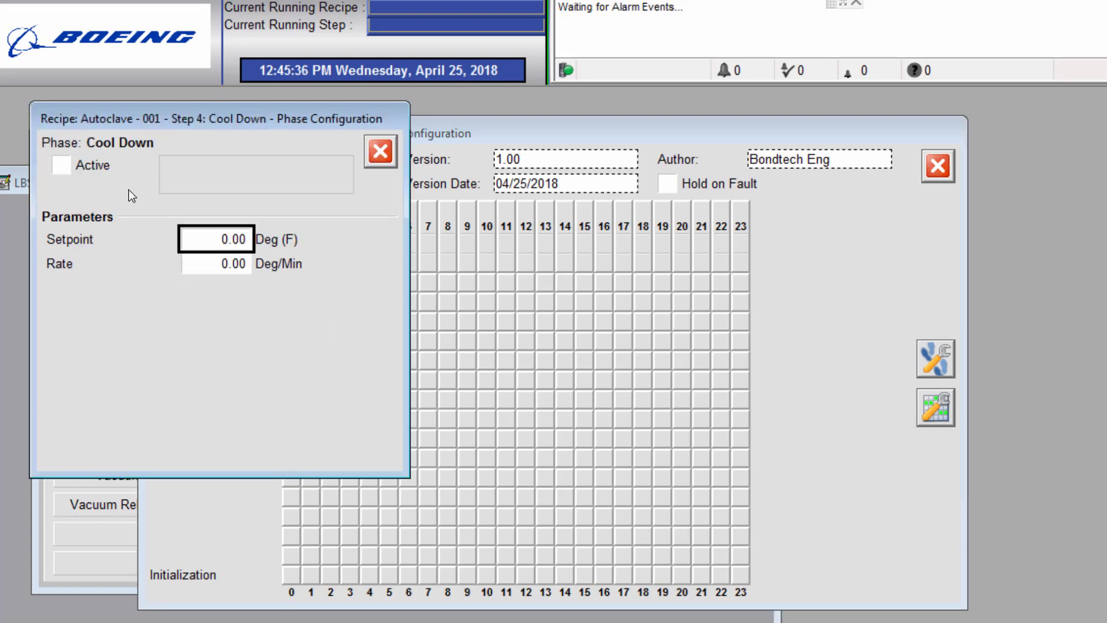
click(61, 166)
click(199, 240)
text(150)
key(Return)
click(236, 264)
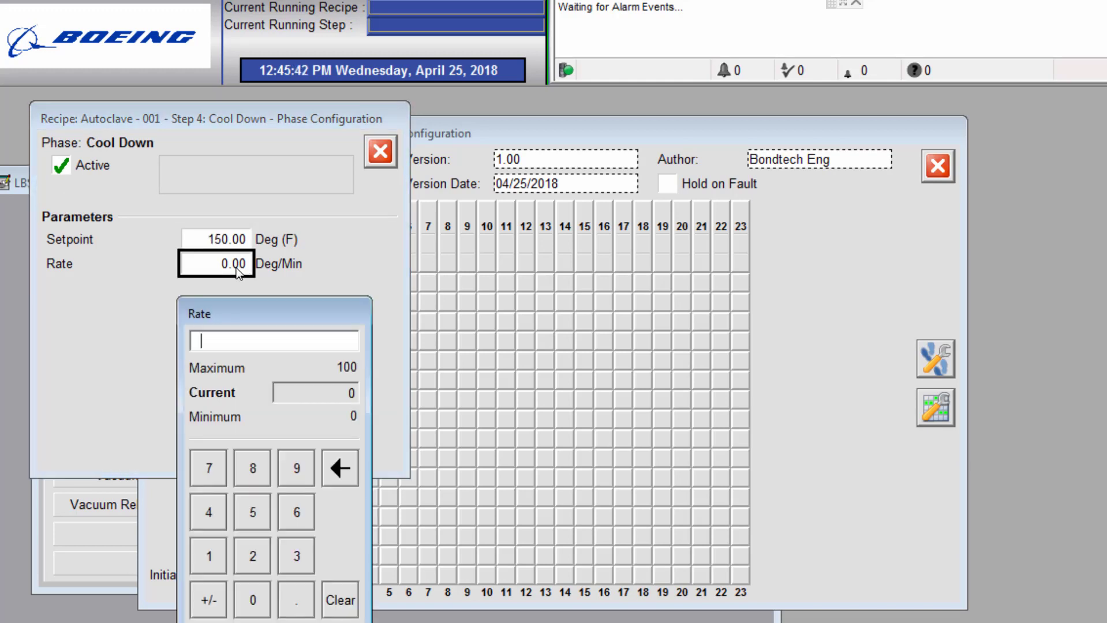
text(5)
key(Return)
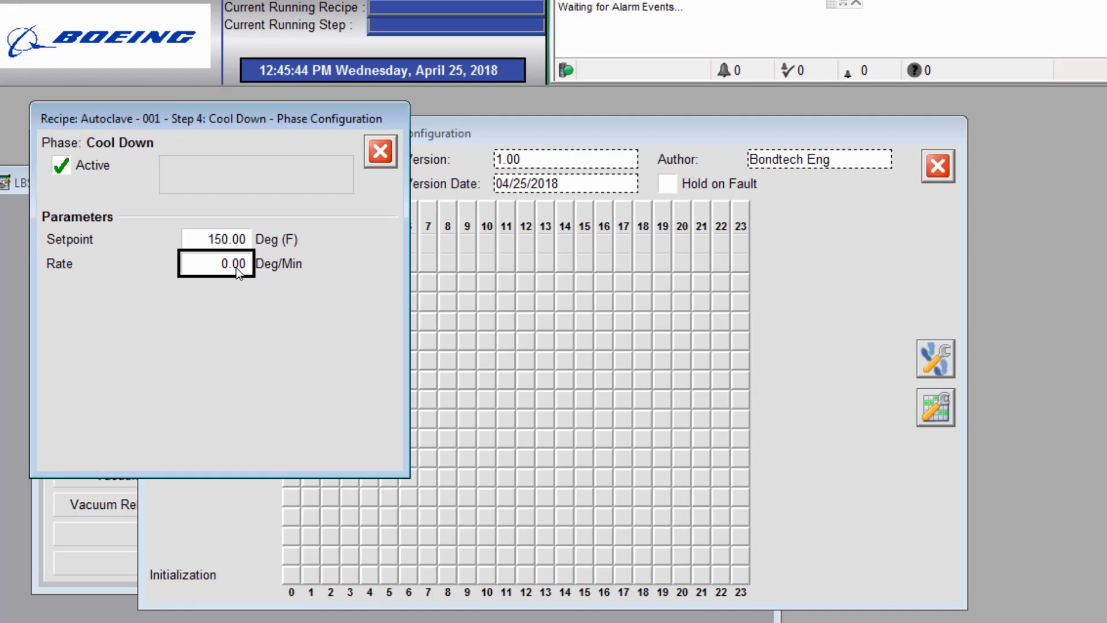
click(380, 154)
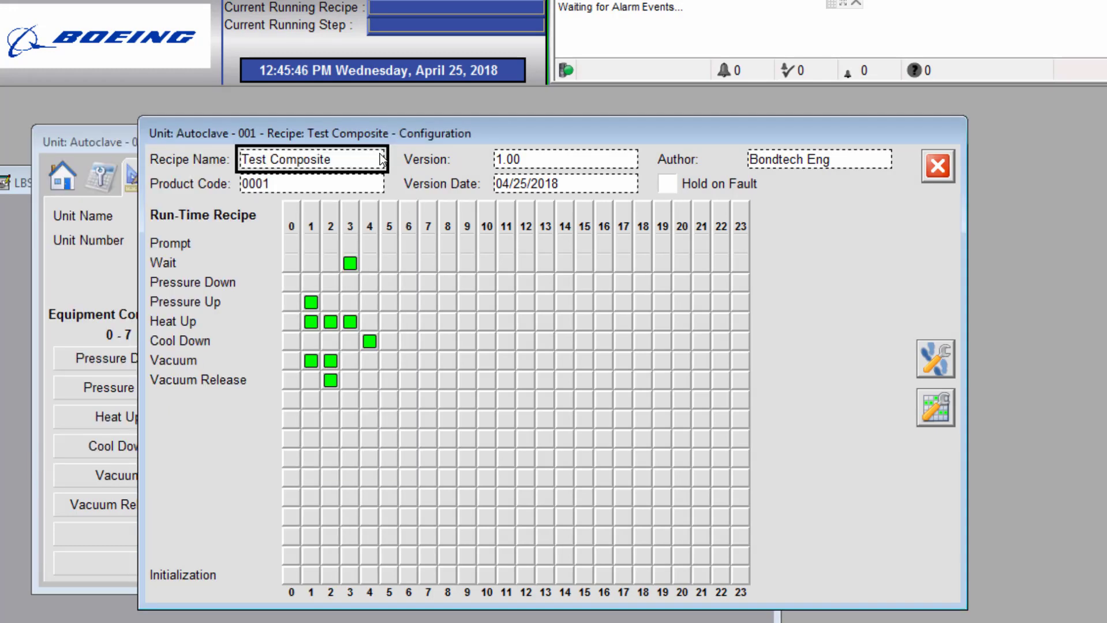
- Activate the Pressure Down phase for step 5 with a pressure release of 0 PSI and a rate of 5 PSI per minute
click(389, 280)
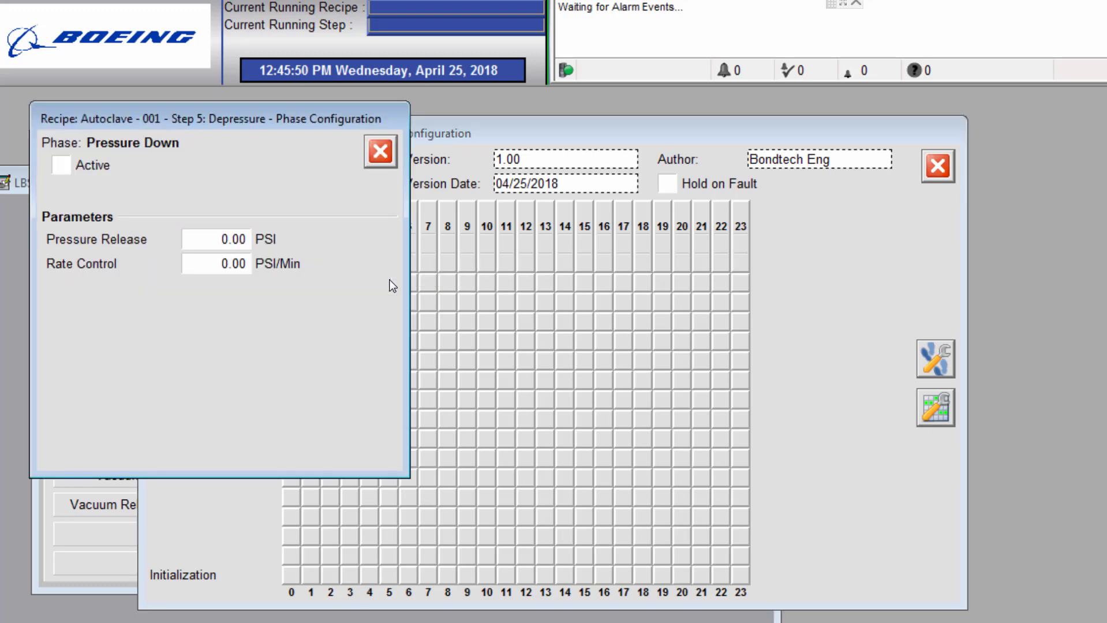
click(64, 167)
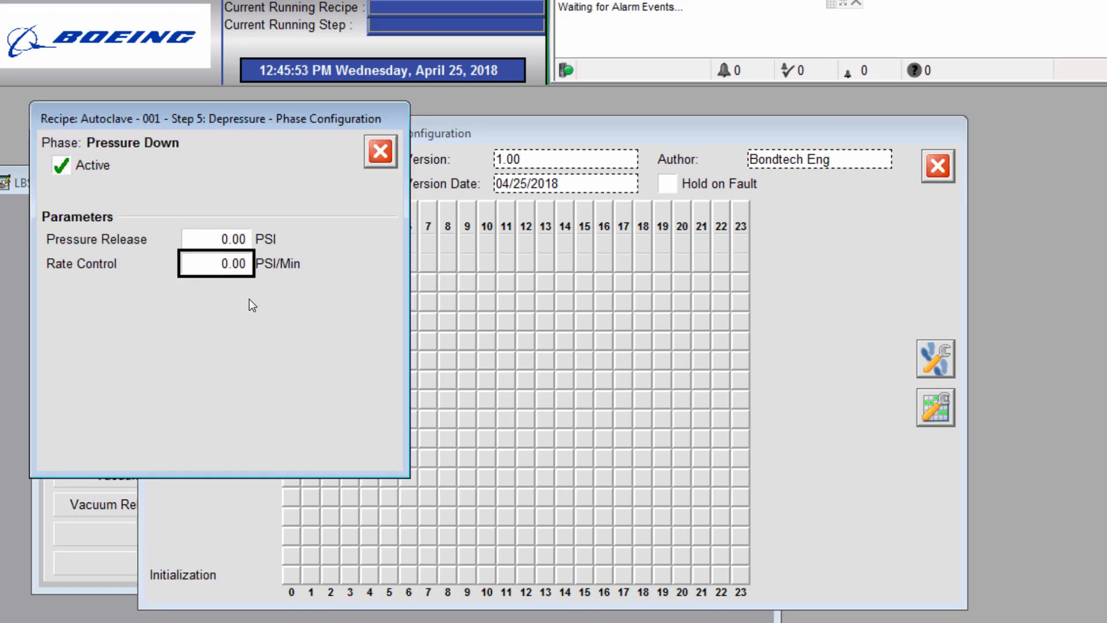
click(225, 240)
click(226, 240)
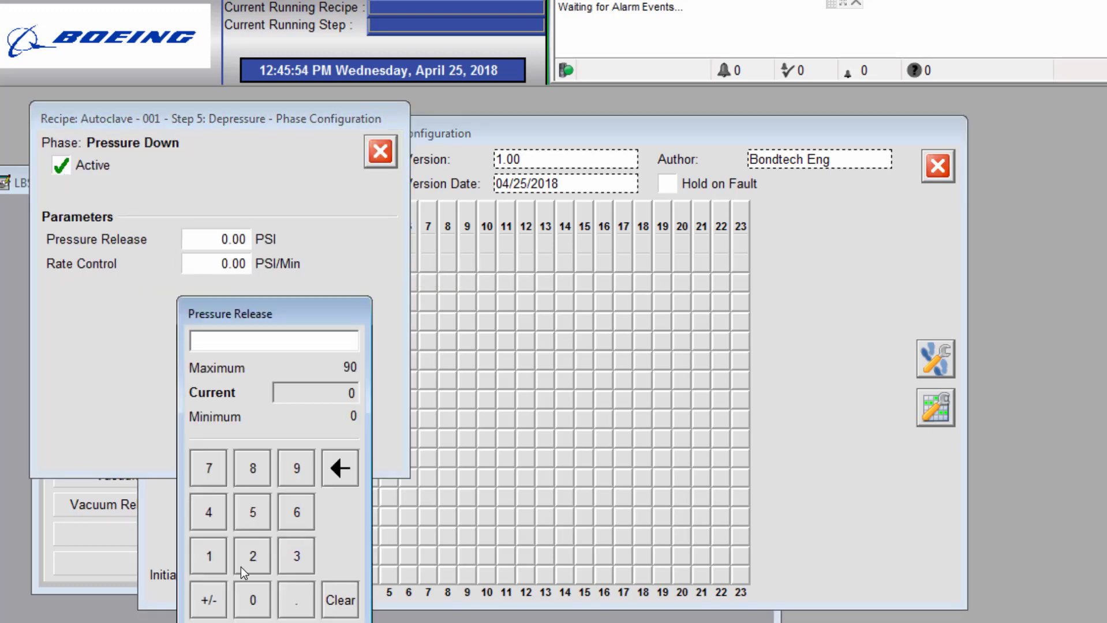
key(Escape)
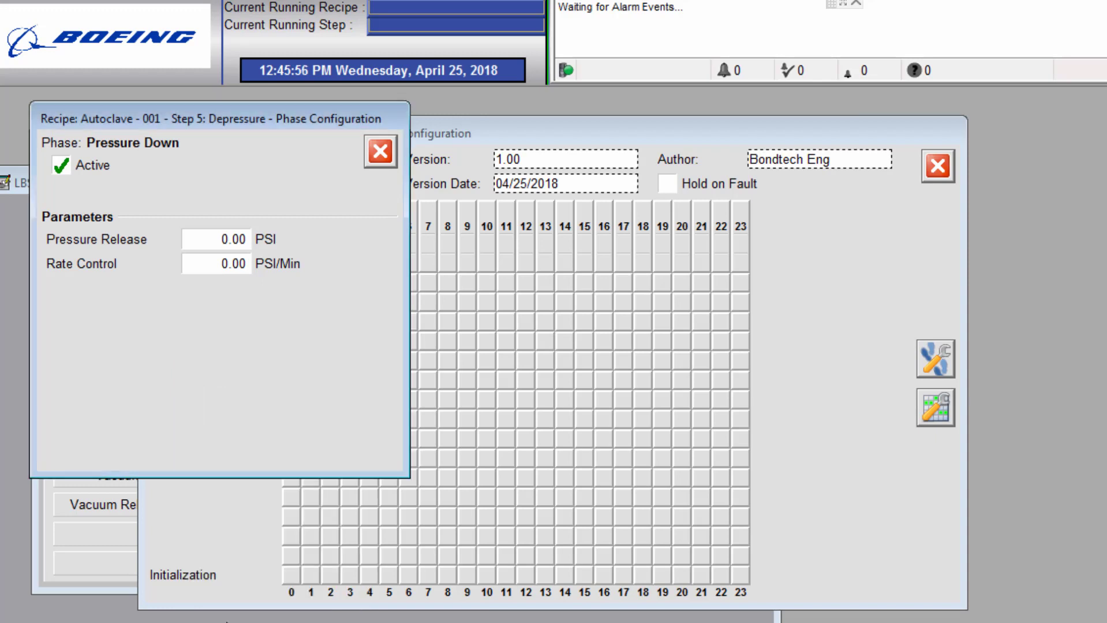
click(237, 268)
text(0)
key(Return)
click(238, 268)
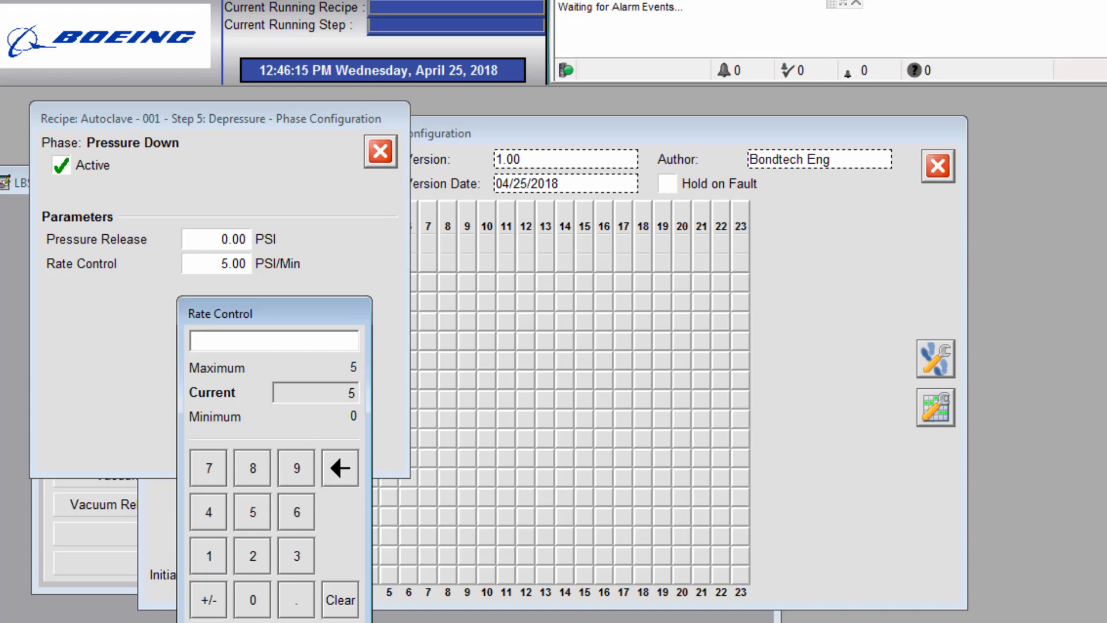
click(225, 622)
click(377, 159)
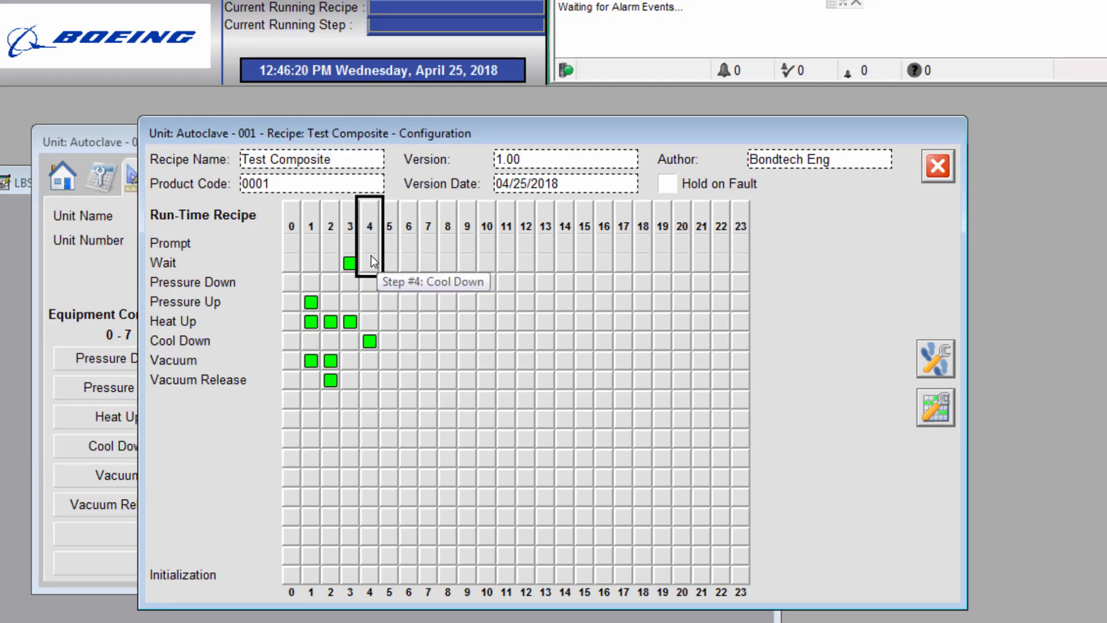
- Review which phases are configured for step 2, "Heat up to 350", and close its step configuration
click(336, 263)
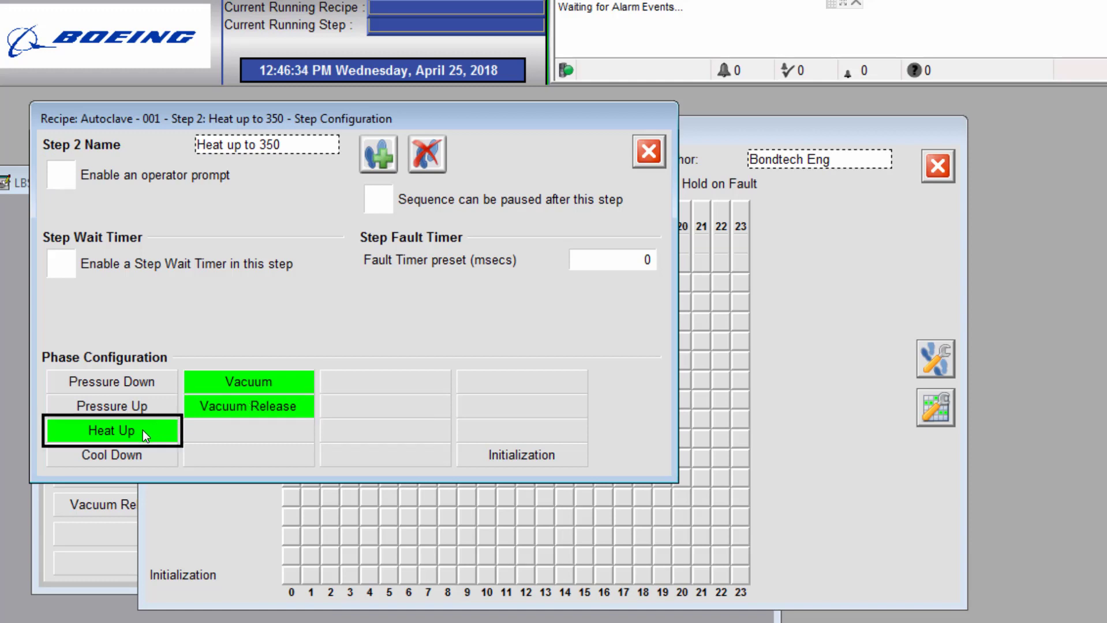
click(647, 153)
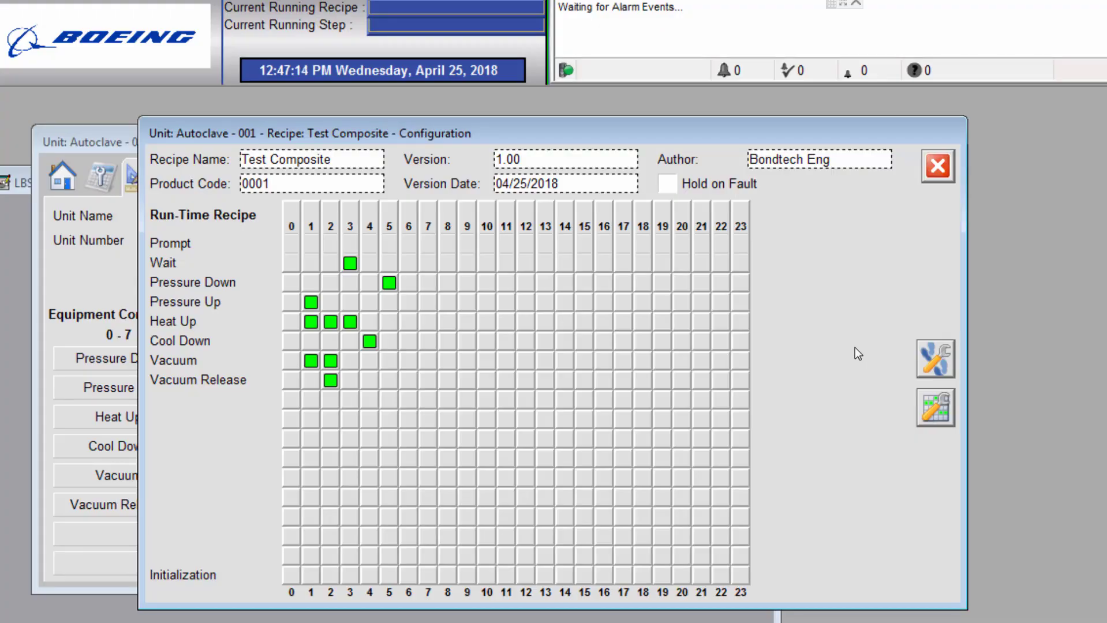
- Close the recipe configuration and save the current sequence as a master sequence in the first empty location after BAC 5314
click(936, 168)
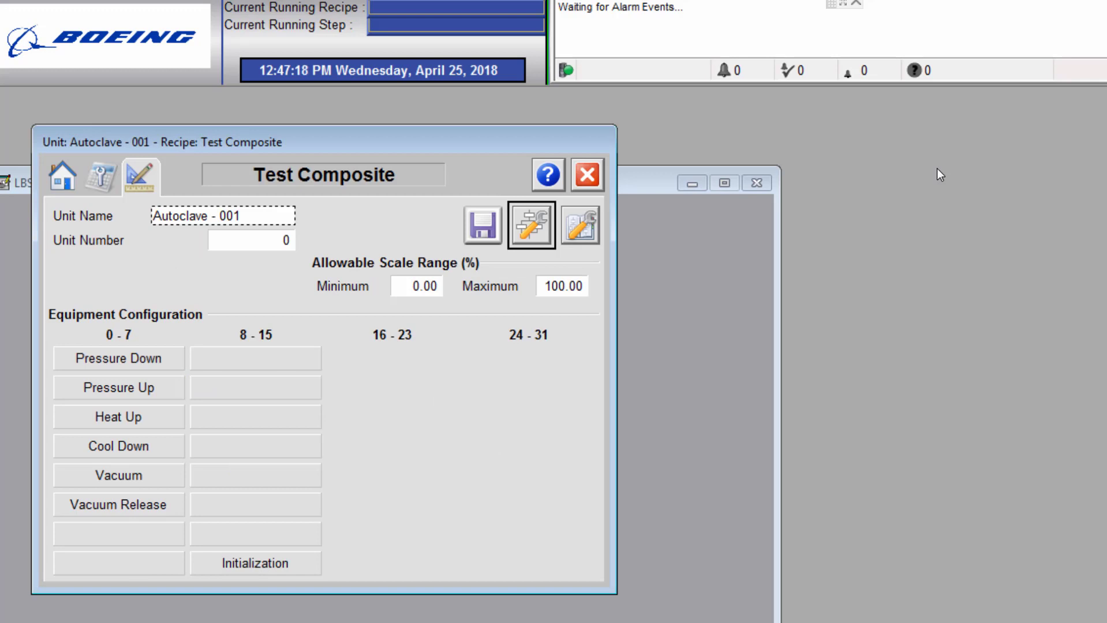
click(481, 232)
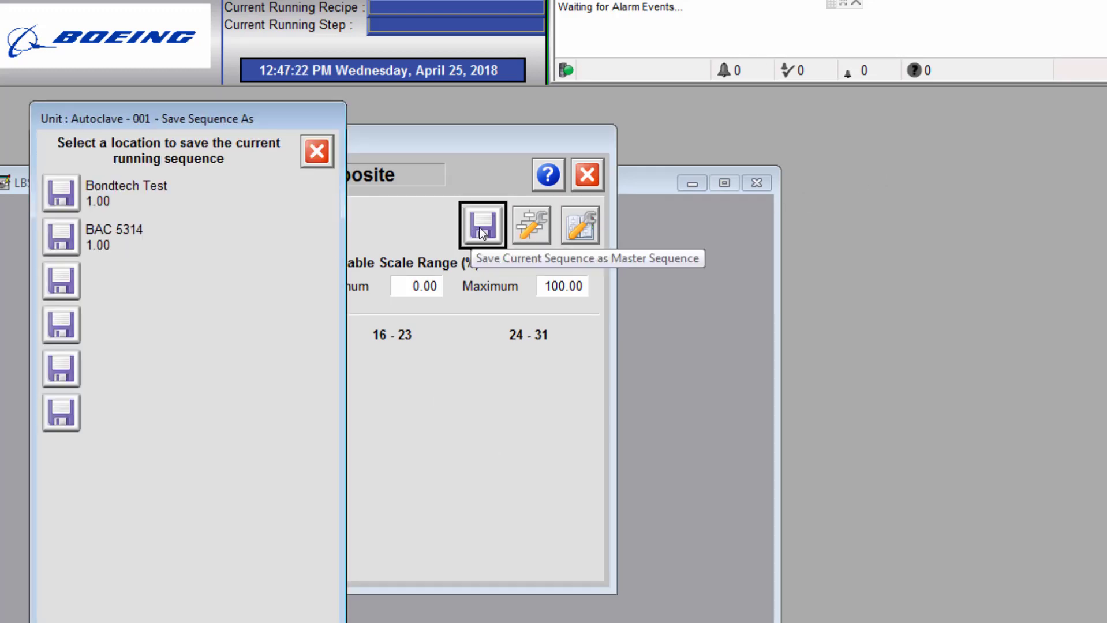
click(91, 277)
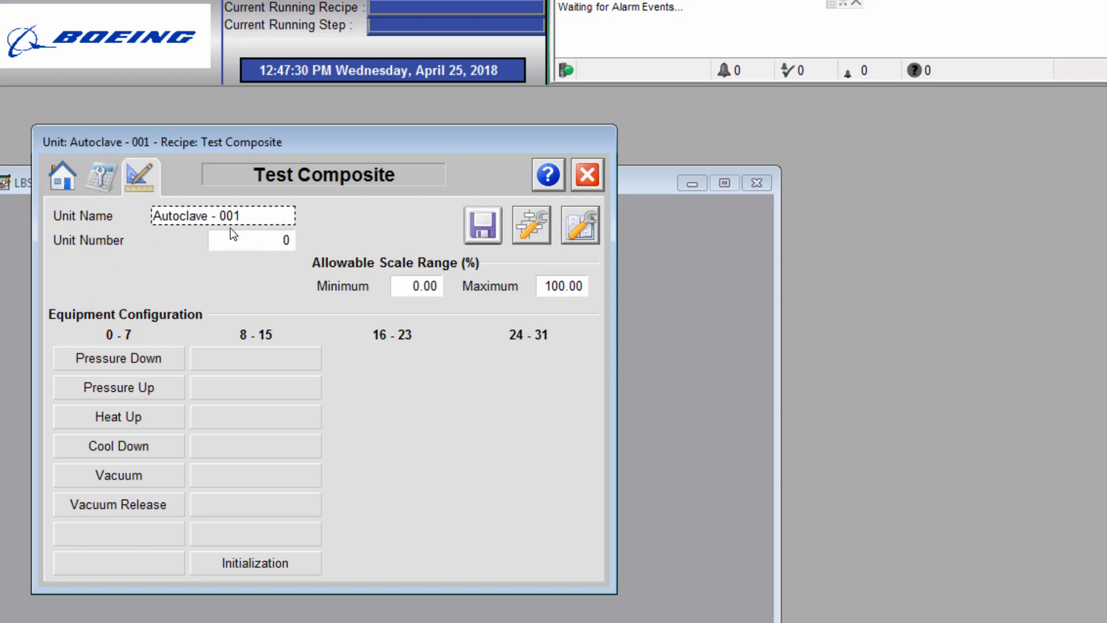
- From the unit's home view, load the Bondtech Test master sequence and switch back to the Test Composite master sequence
click(61, 181)
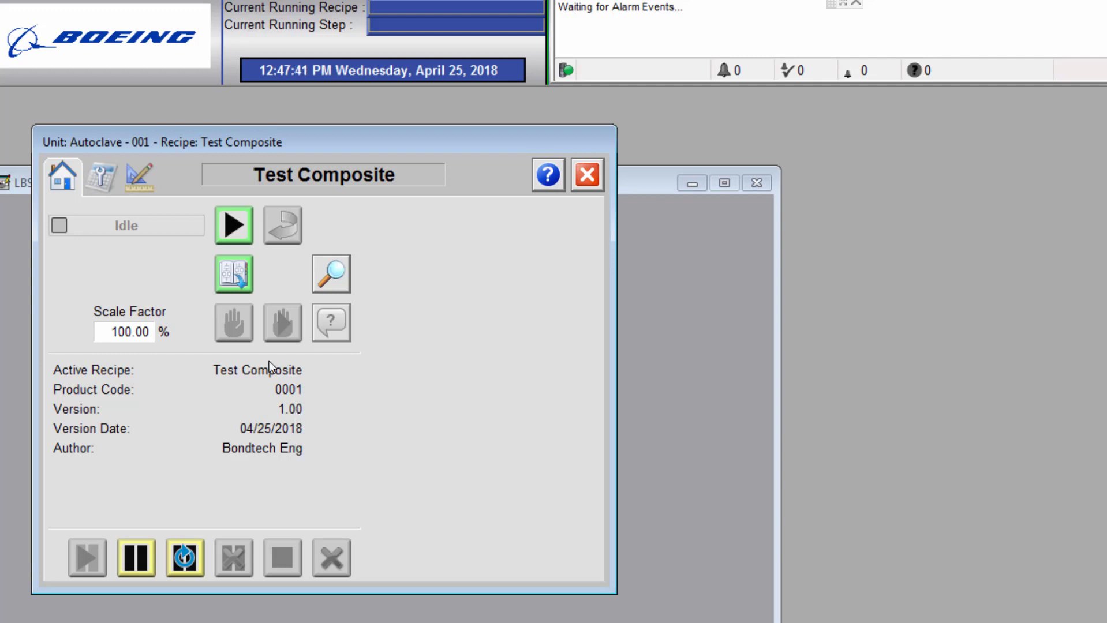
click(241, 275)
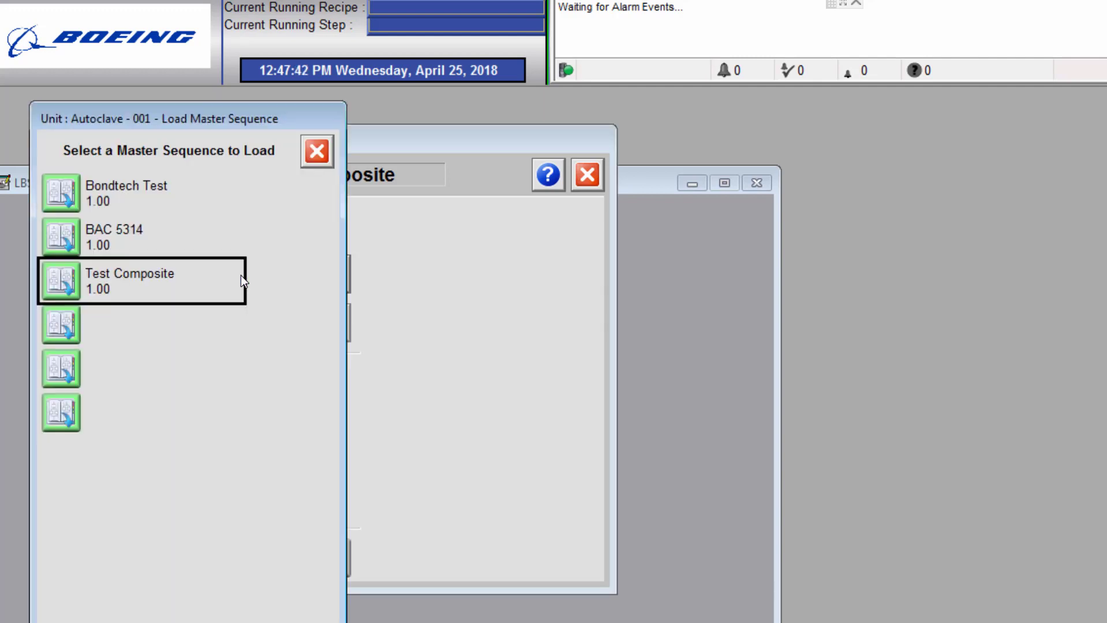
click(72, 184)
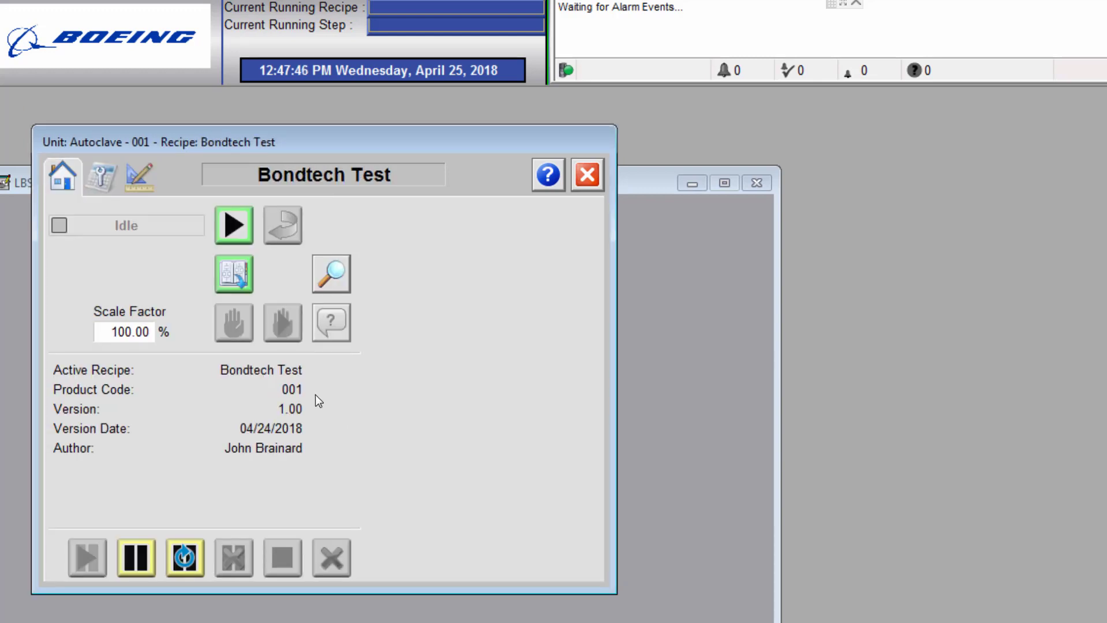
click(231, 273)
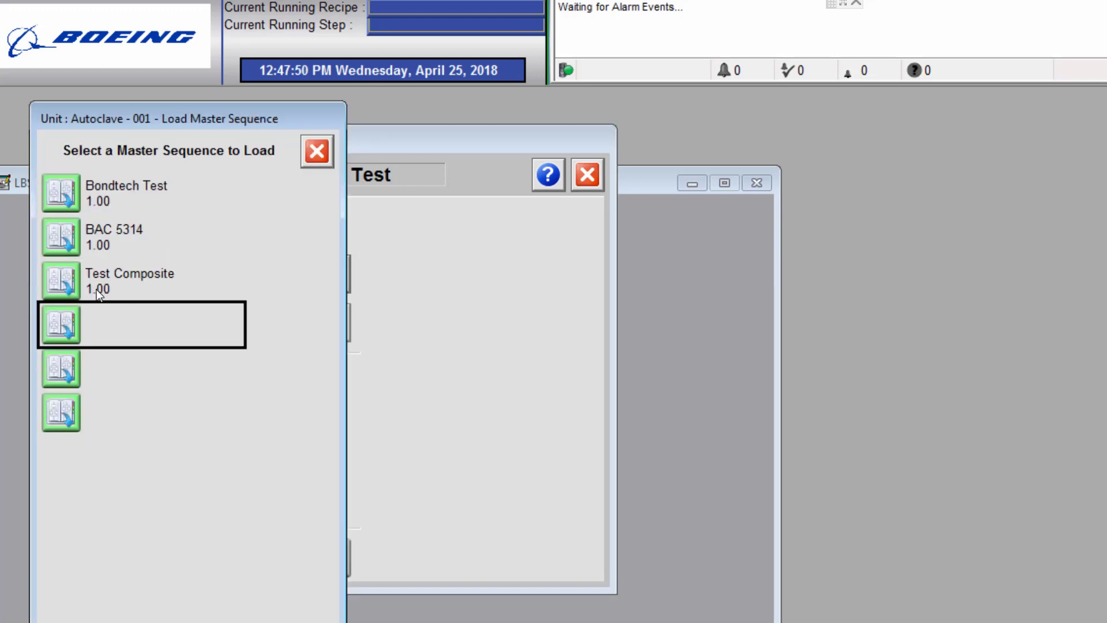
click(77, 278)
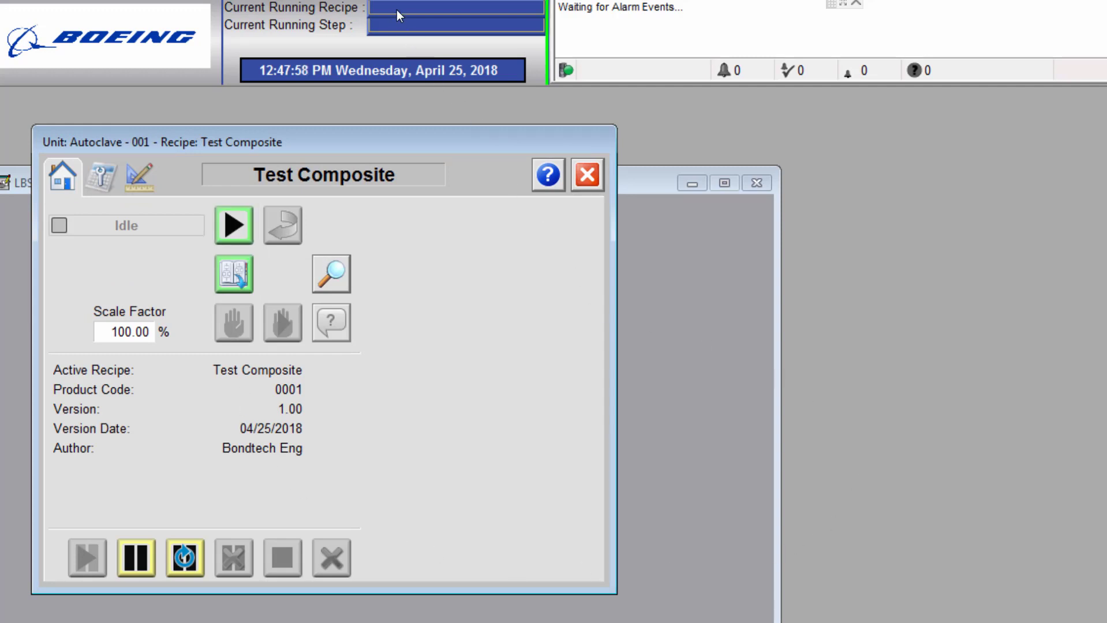
- Open the detailed view of the Test Composite recipe and examine its phase grid across the steps
click(333, 273)
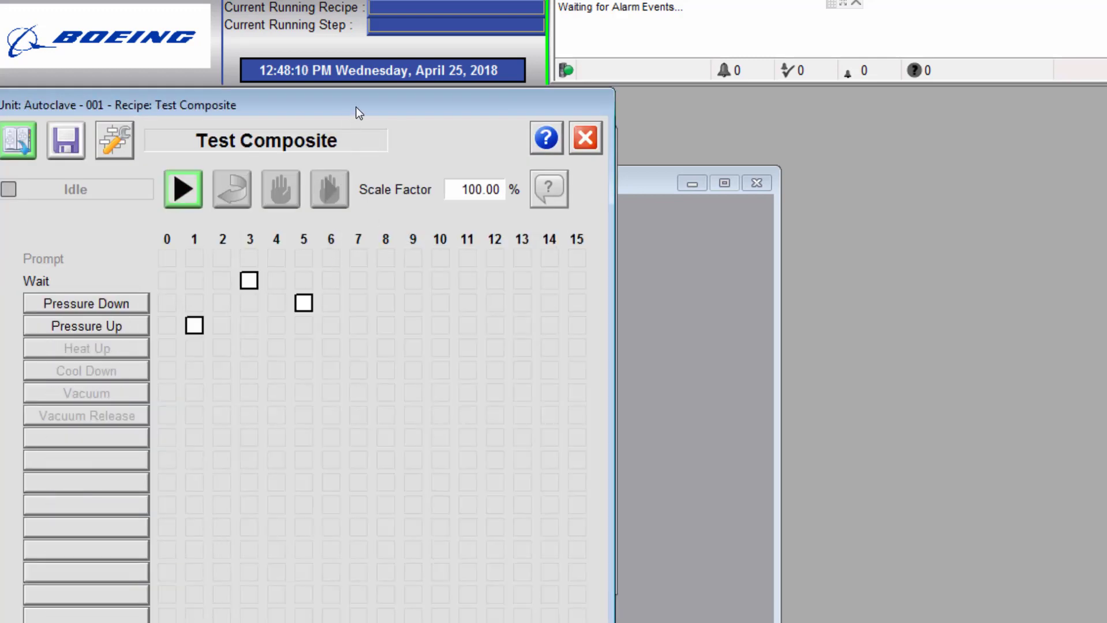
drag(356, 108, 553, 115)
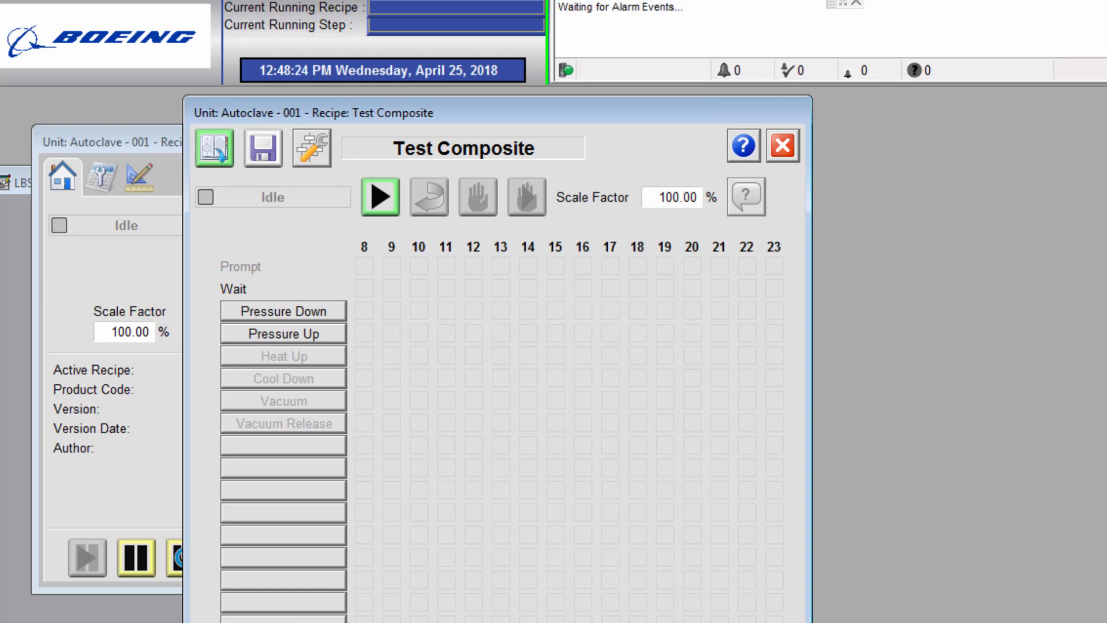
click(718, 620)
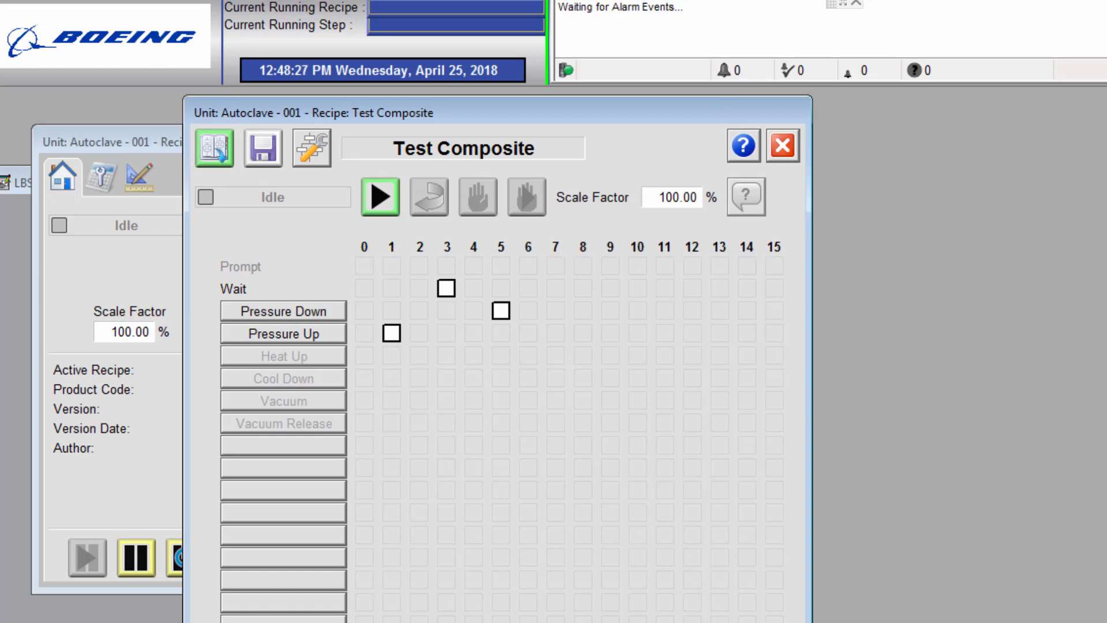